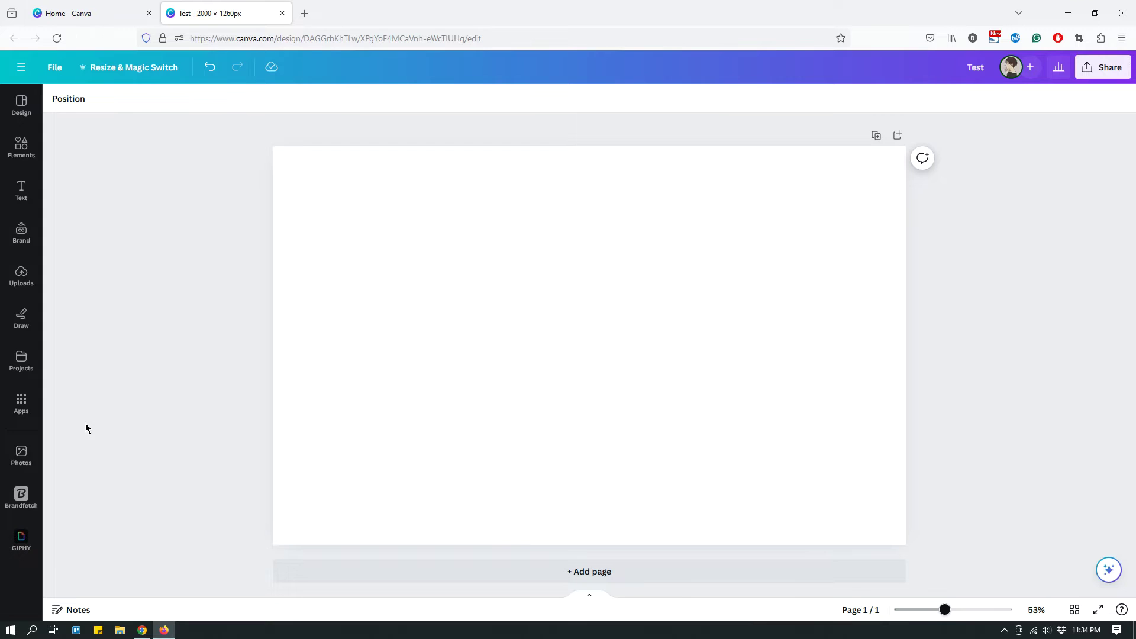
# Step: Search the Apps panel for 'Image Animate' and open the app's Auto animate settings
pyautogui.click(22, 406)
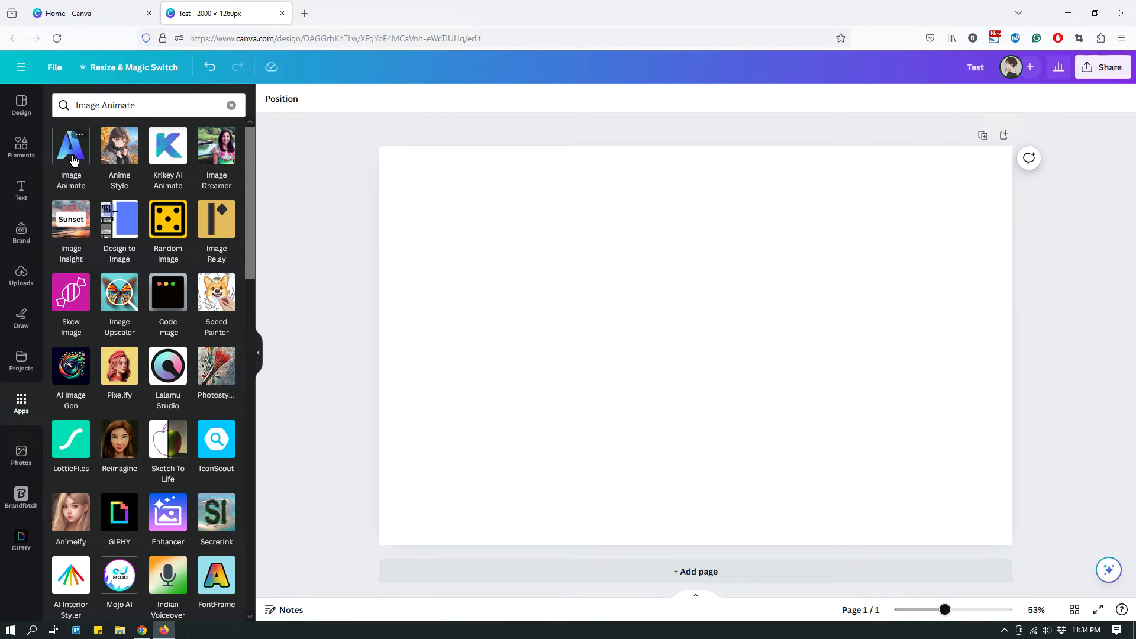
pyautogui.click(230, 106)
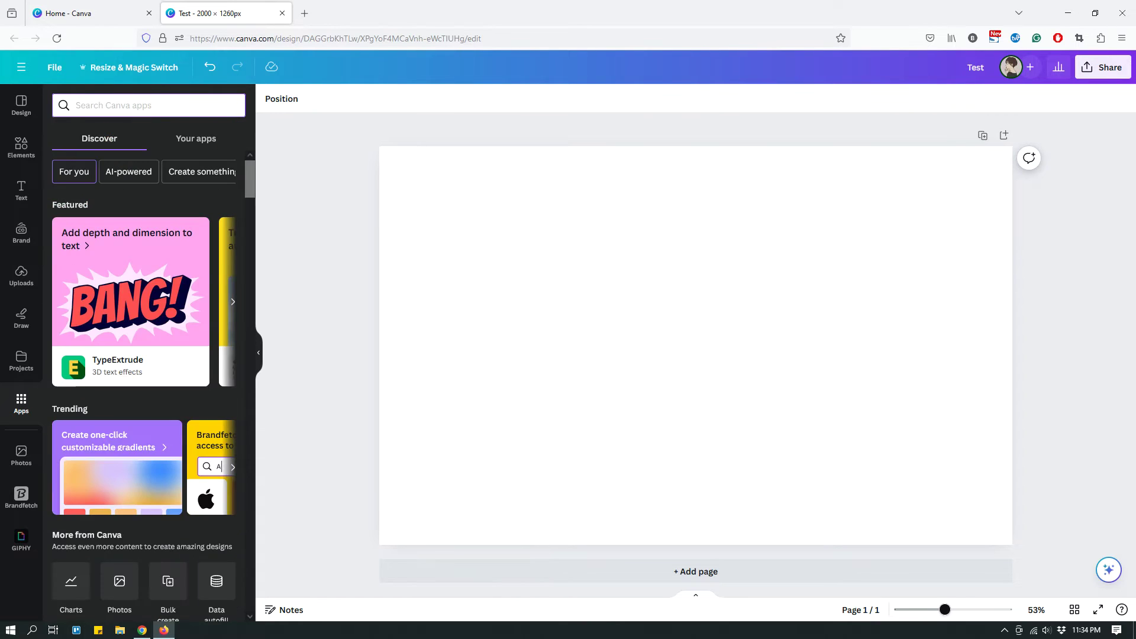
pyautogui.write('Image Anima')
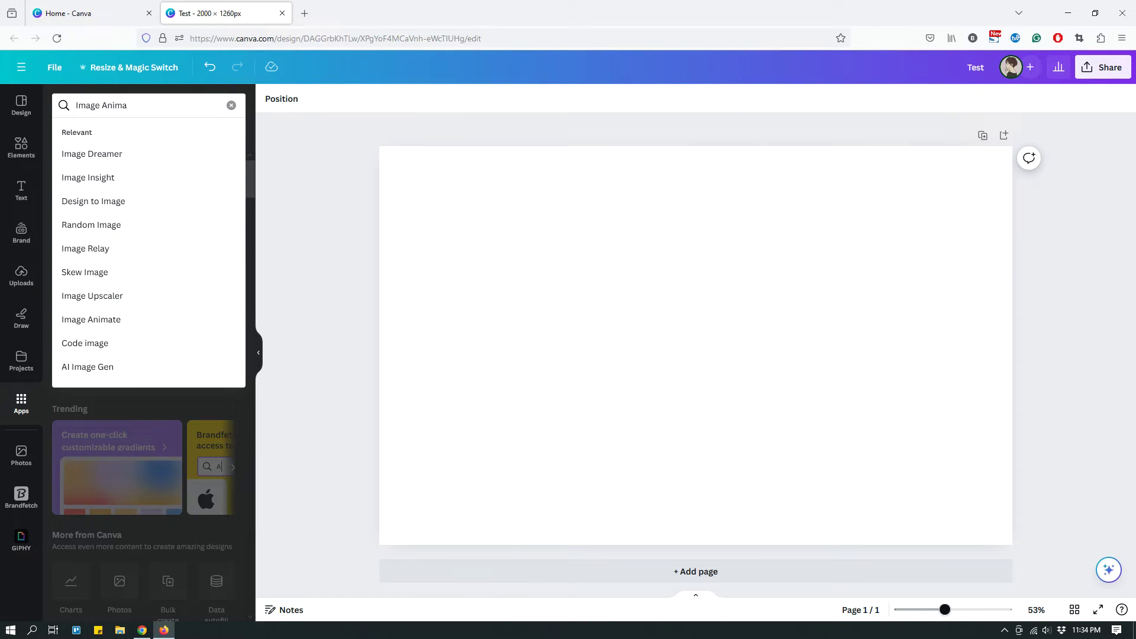
pyautogui.write('te')
pyautogui.press('Return')
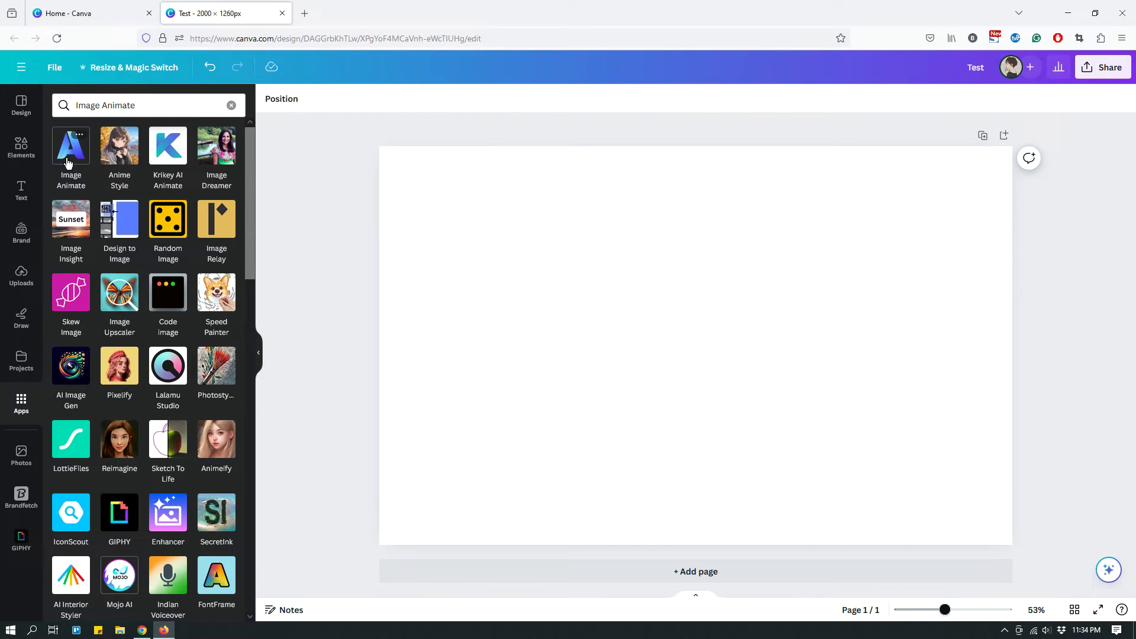
pyautogui.click(68, 163)
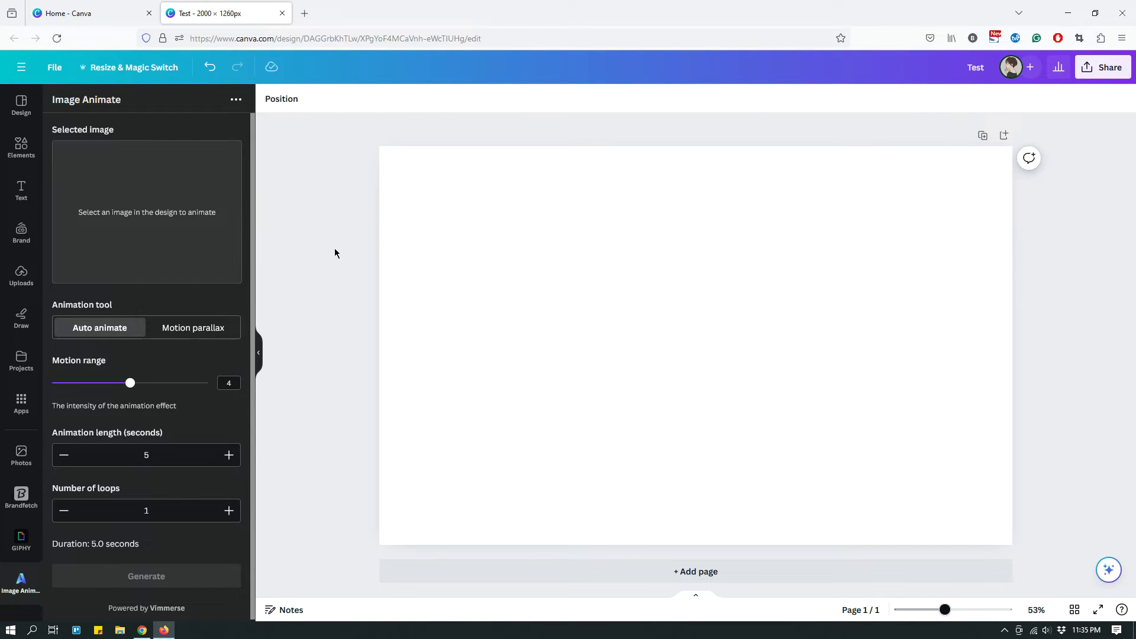
# Step: Add the rose-quartz bracelet photo from Photos' Recently used to the blank Test page
pyautogui.click(21, 281)
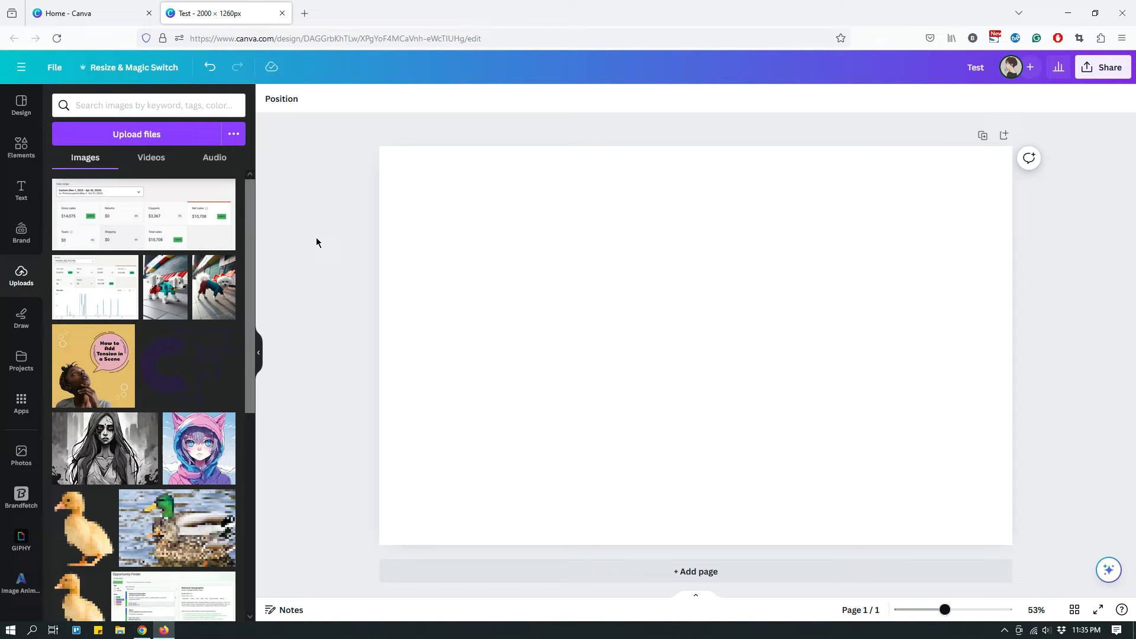
pyautogui.click(20, 455)
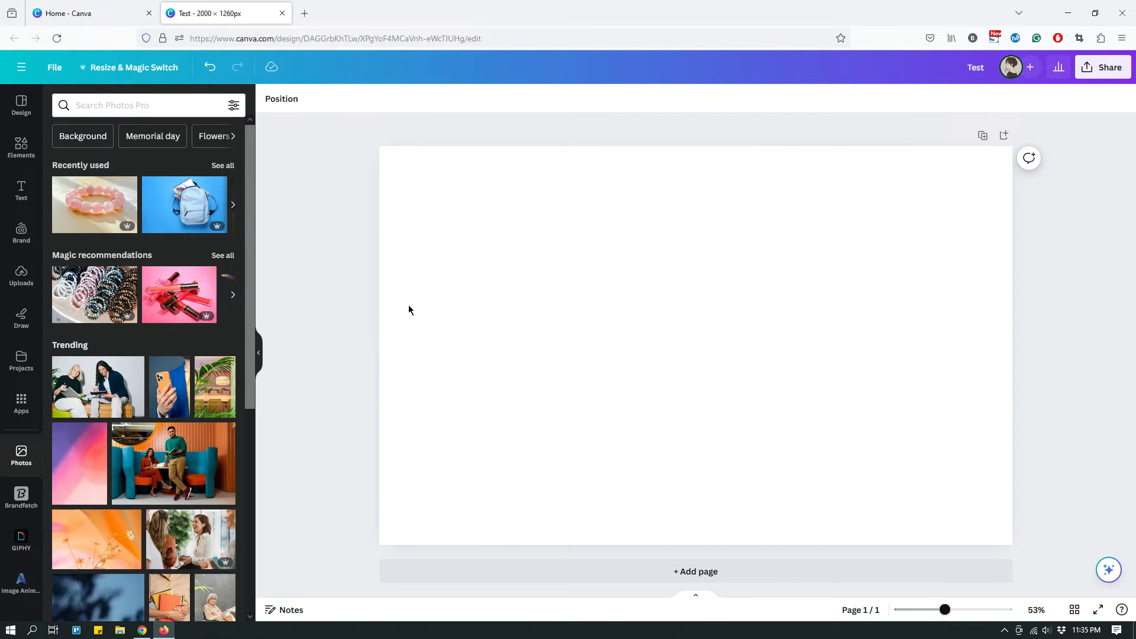
pyautogui.click(89, 205)
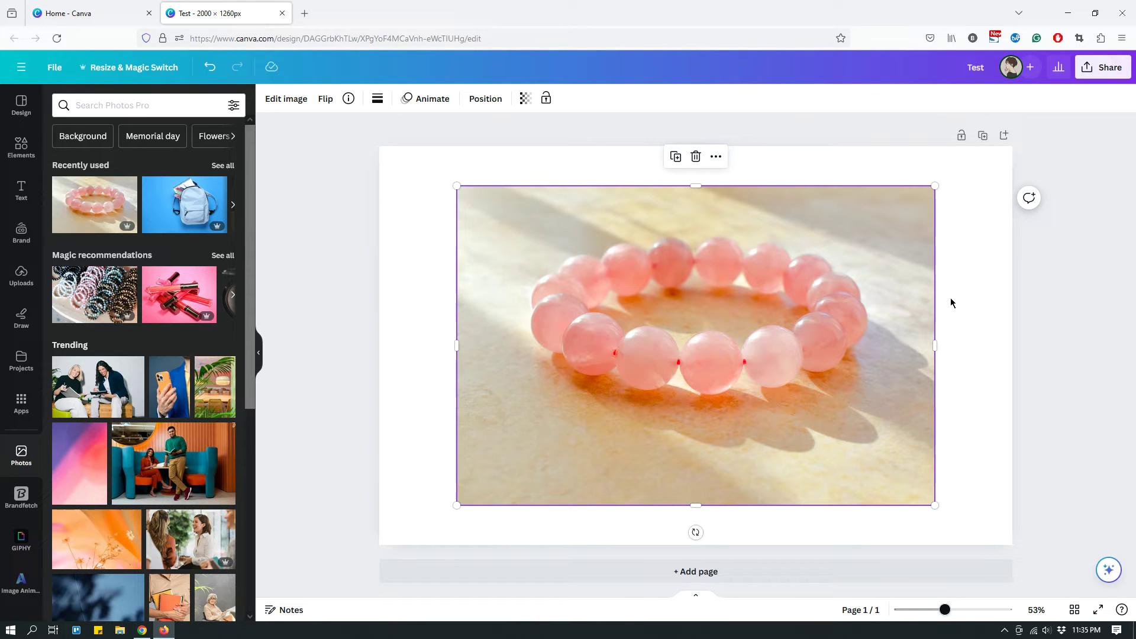
pyautogui.click(979, 295)
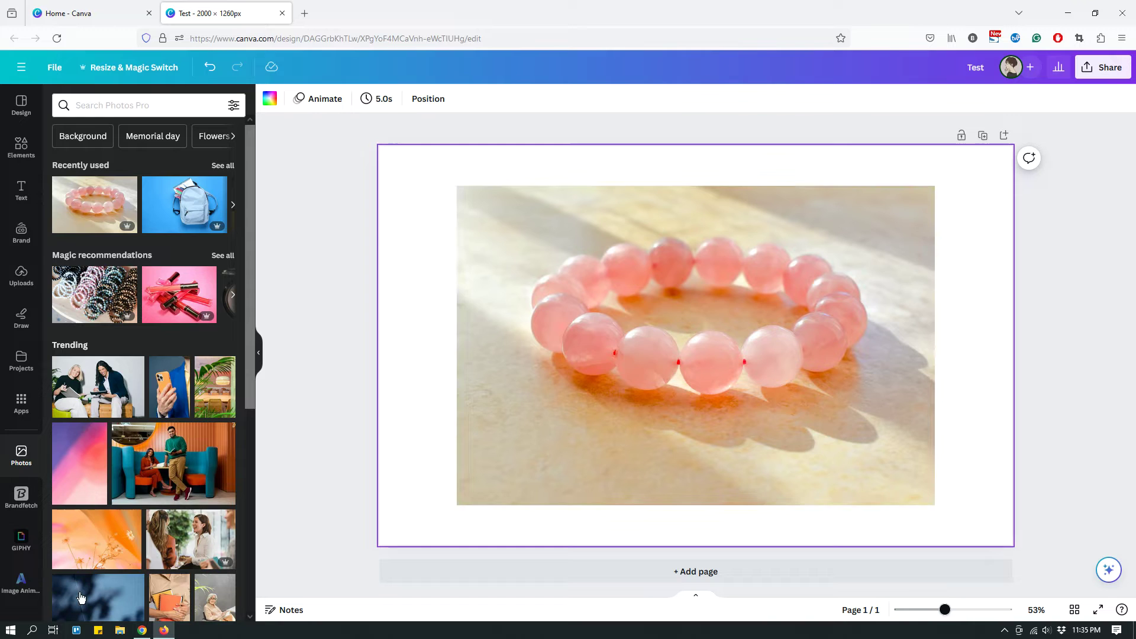
# Step: Set the bracelet photo on the canvas as Image Animate's selected image
pyautogui.click(18, 588)
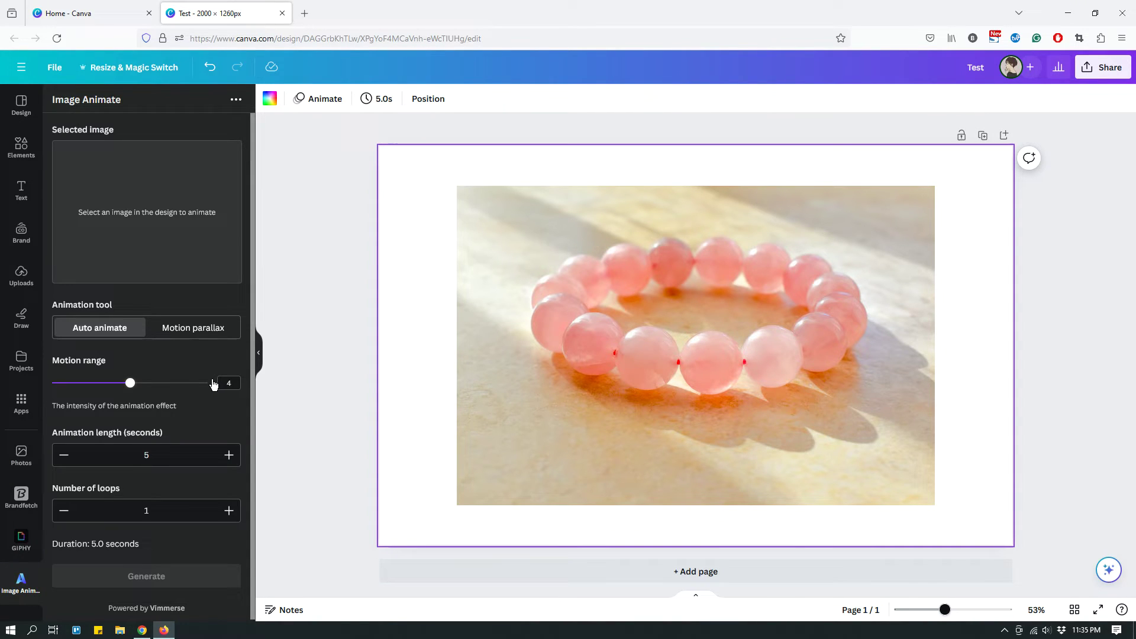
pyautogui.click(718, 292)
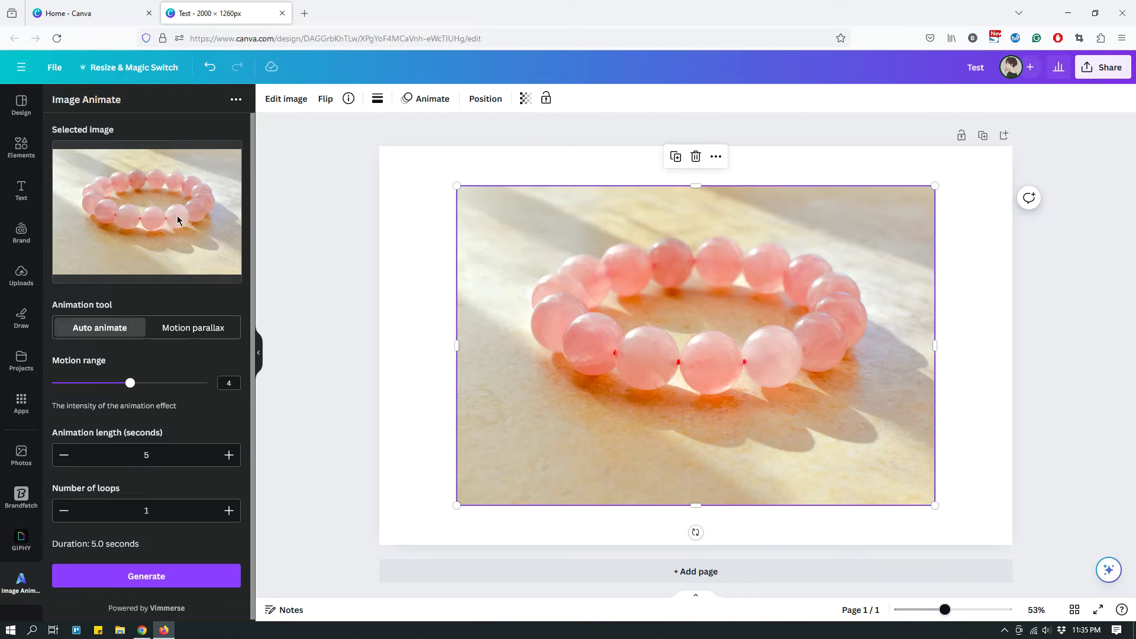
pyautogui.scroll(-1, 183, 222)
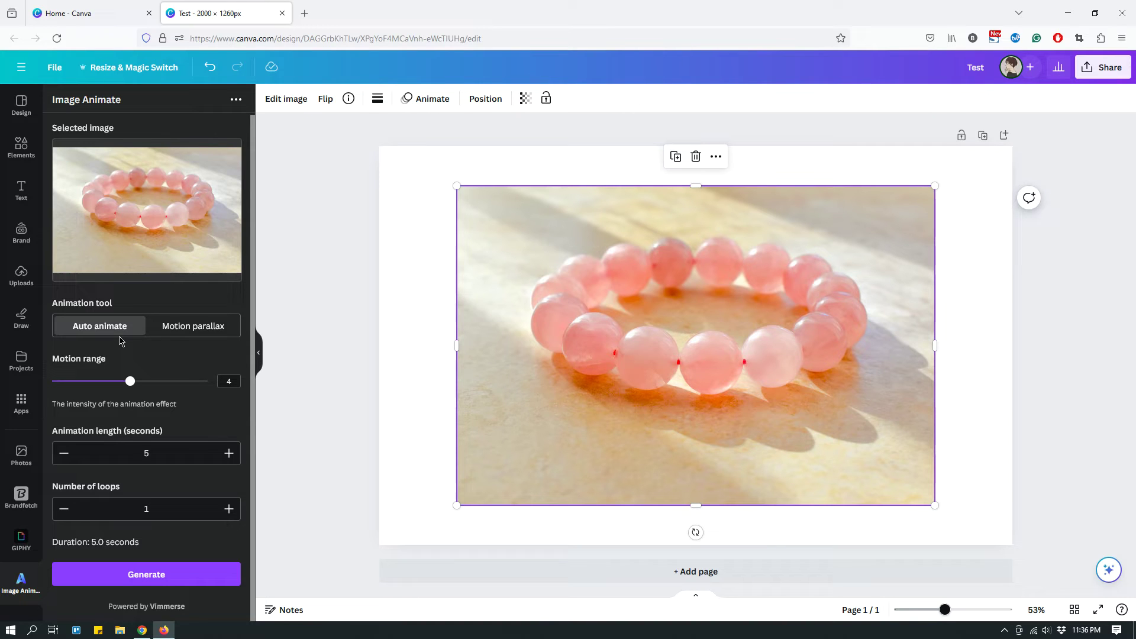
# Step: Try the Motion parallax animation style, then switch back to Auto animate
pyautogui.click(183, 329)
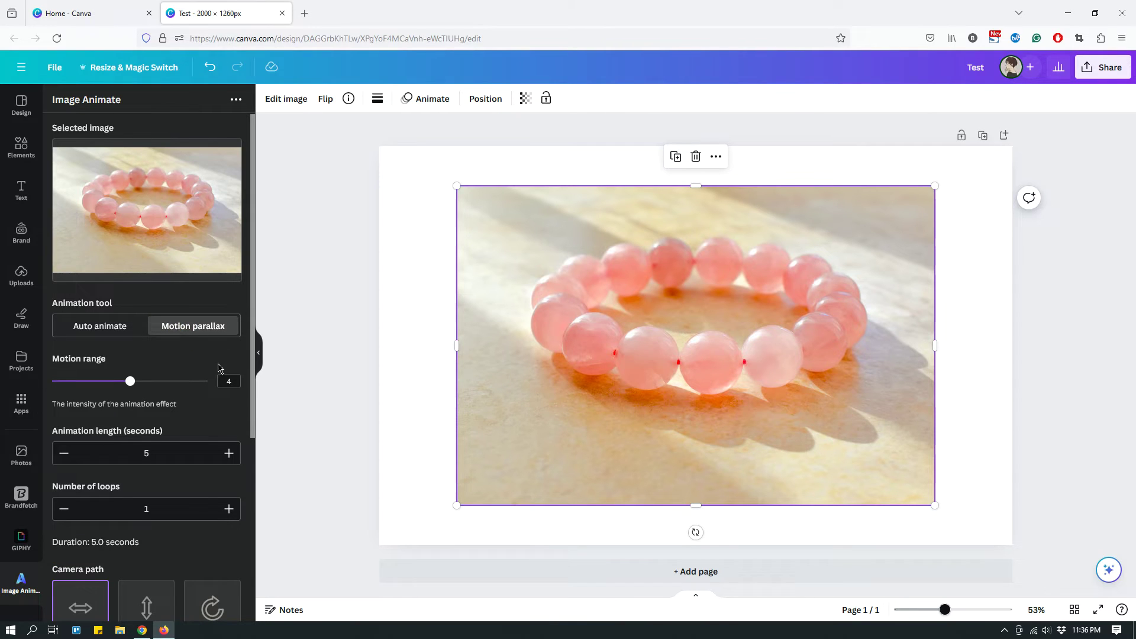
pyautogui.scroll(-3, 175, 355)
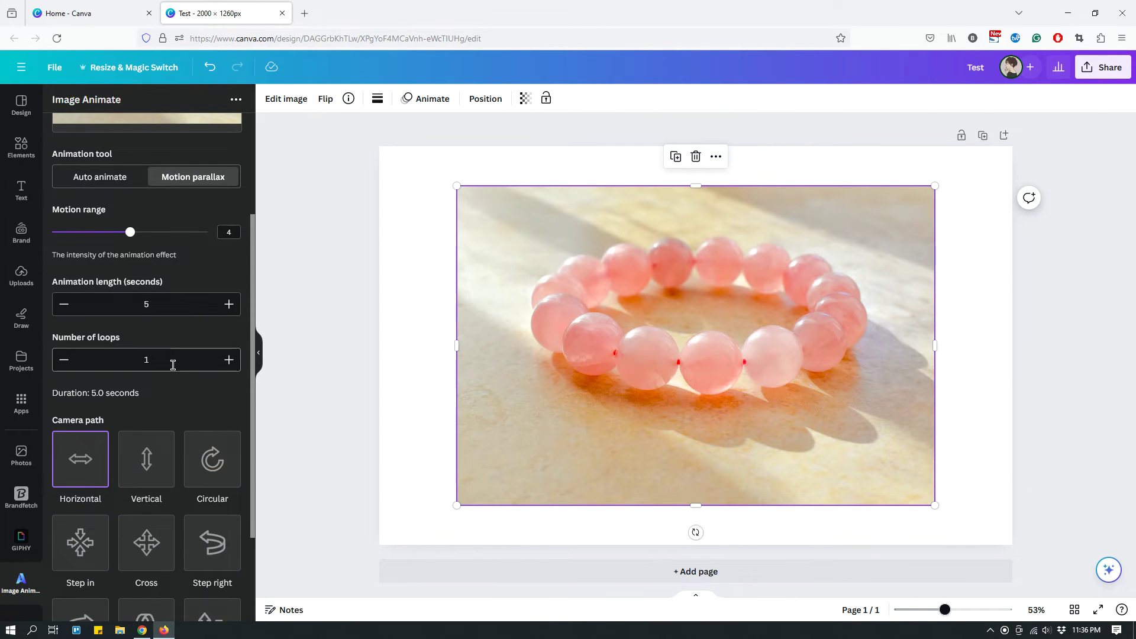
pyautogui.scroll(-2, 173, 365)
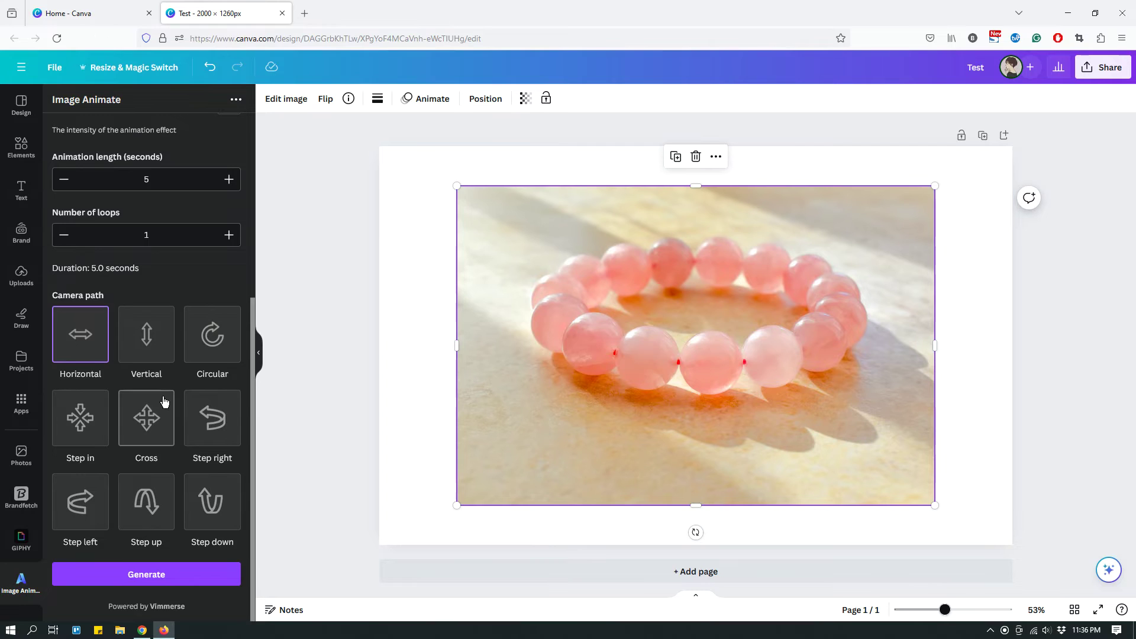
pyautogui.scroll(5, 164, 401)
pyautogui.click(112, 304)
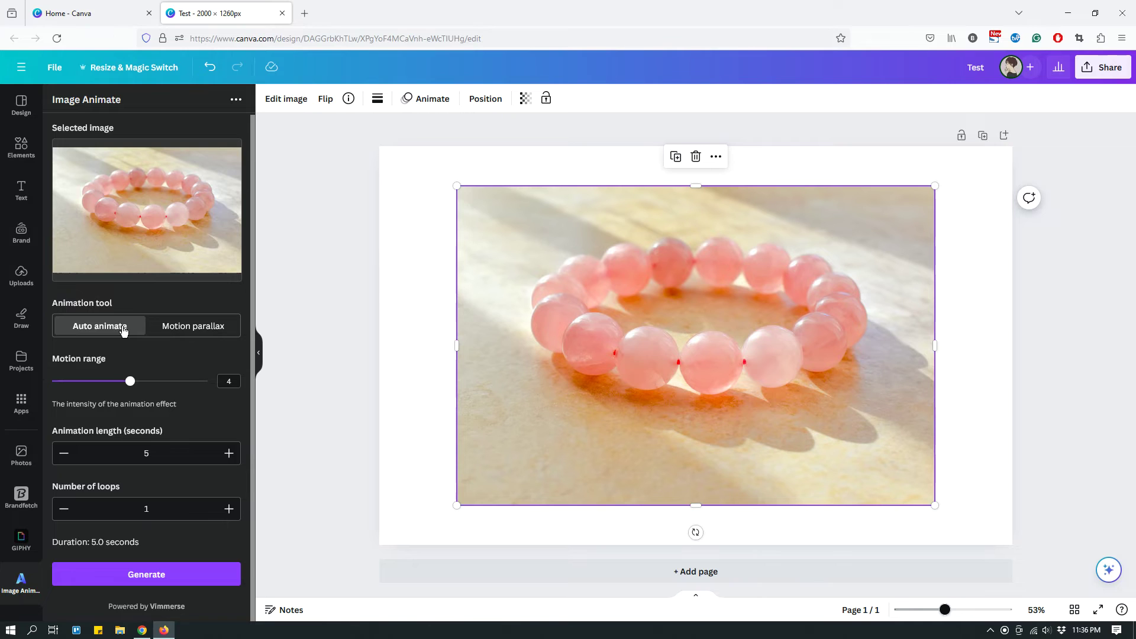
# Step: Choose Motion parallax with a Step up camera path, keeping motion range at 4
pyautogui.click(196, 330)
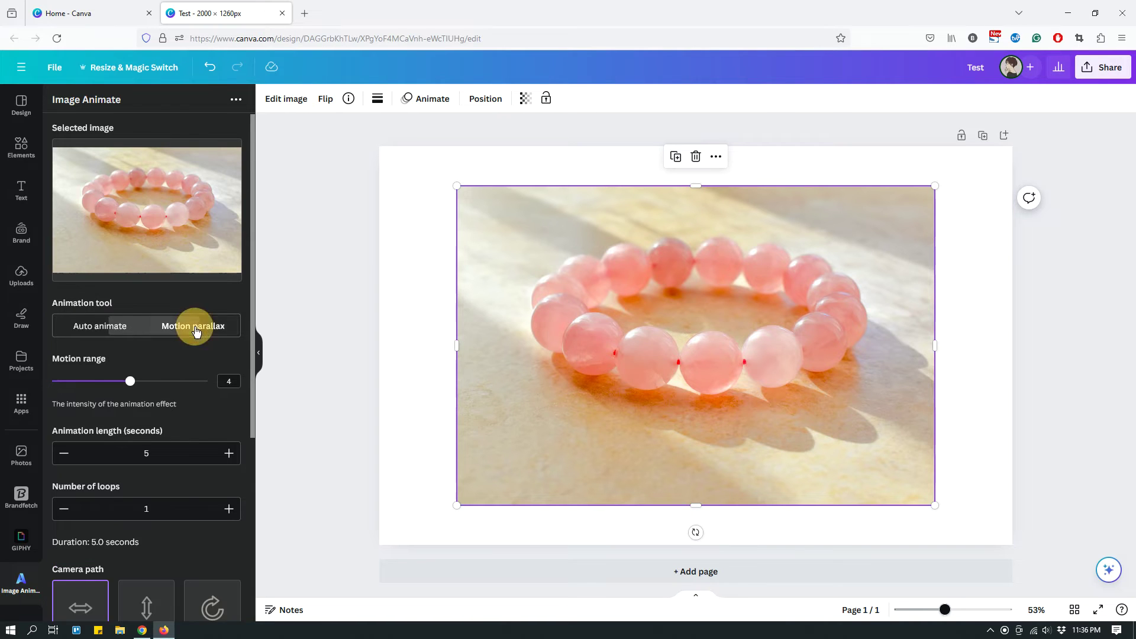
pyautogui.scroll(-3, 203, 438)
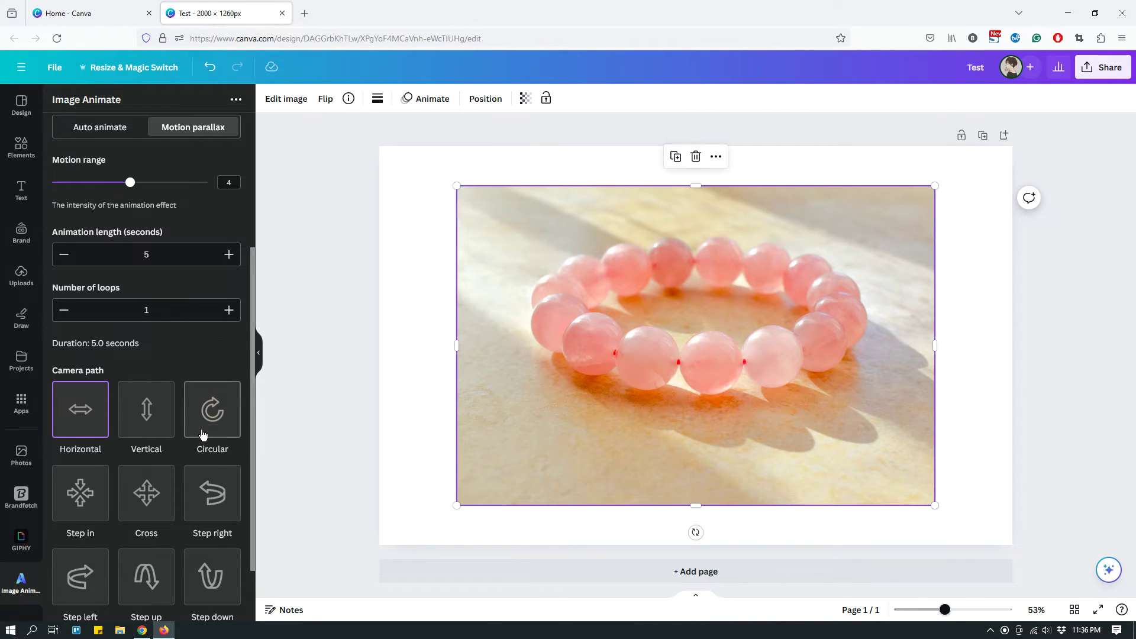
pyautogui.scroll(-2, 204, 434)
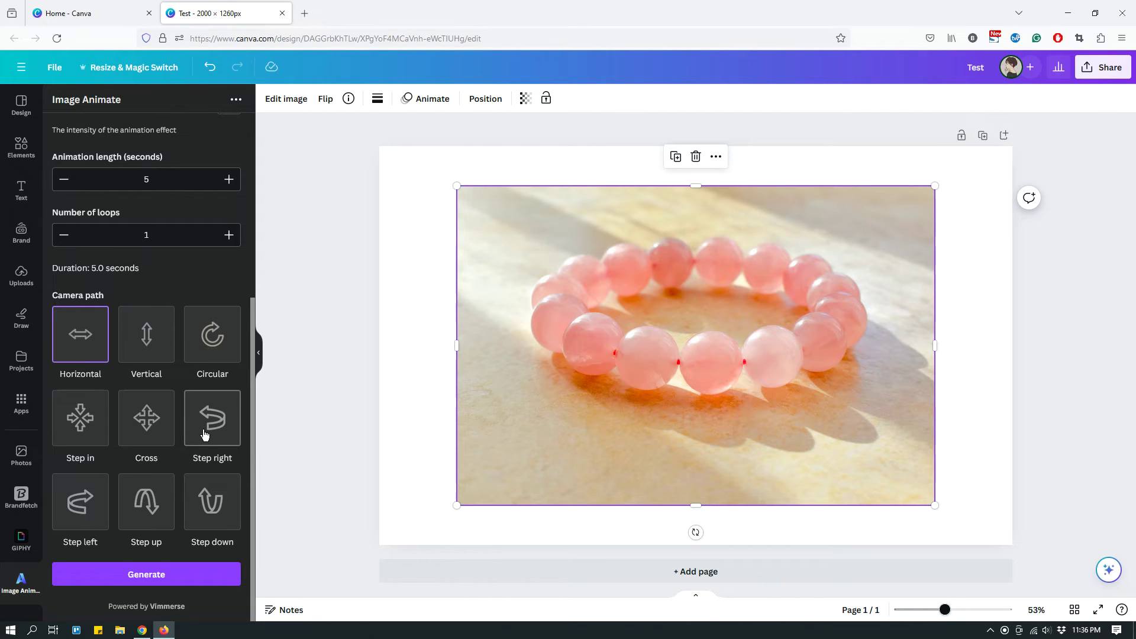
pyautogui.click(140, 510)
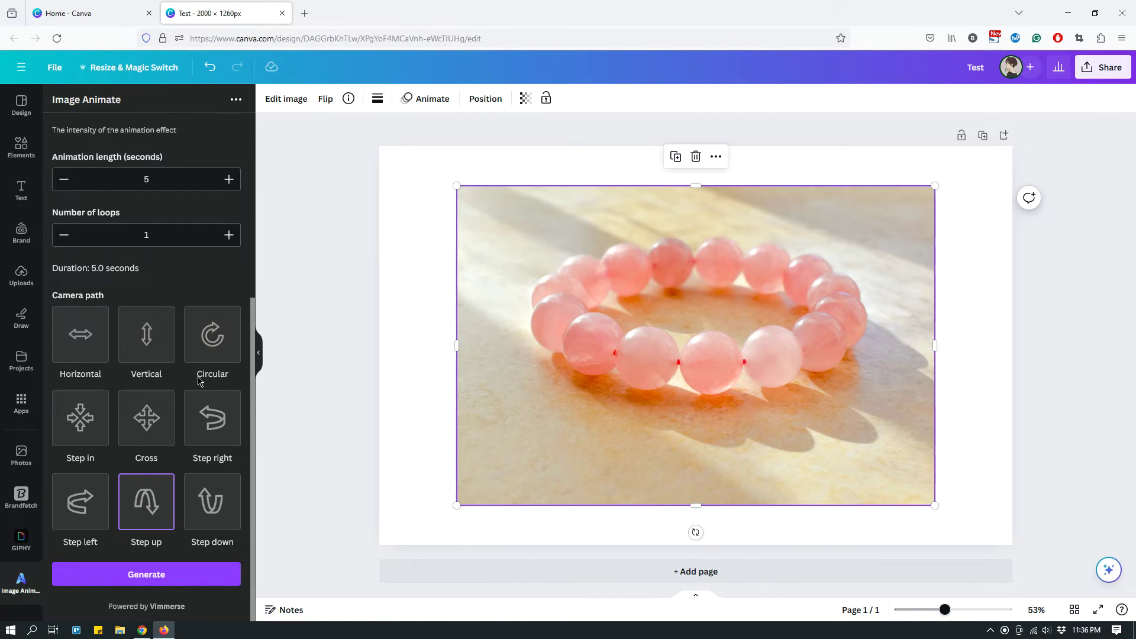
pyautogui.scroll(4, 197, 395)
pyautogui.scroll(1, 196, 412)
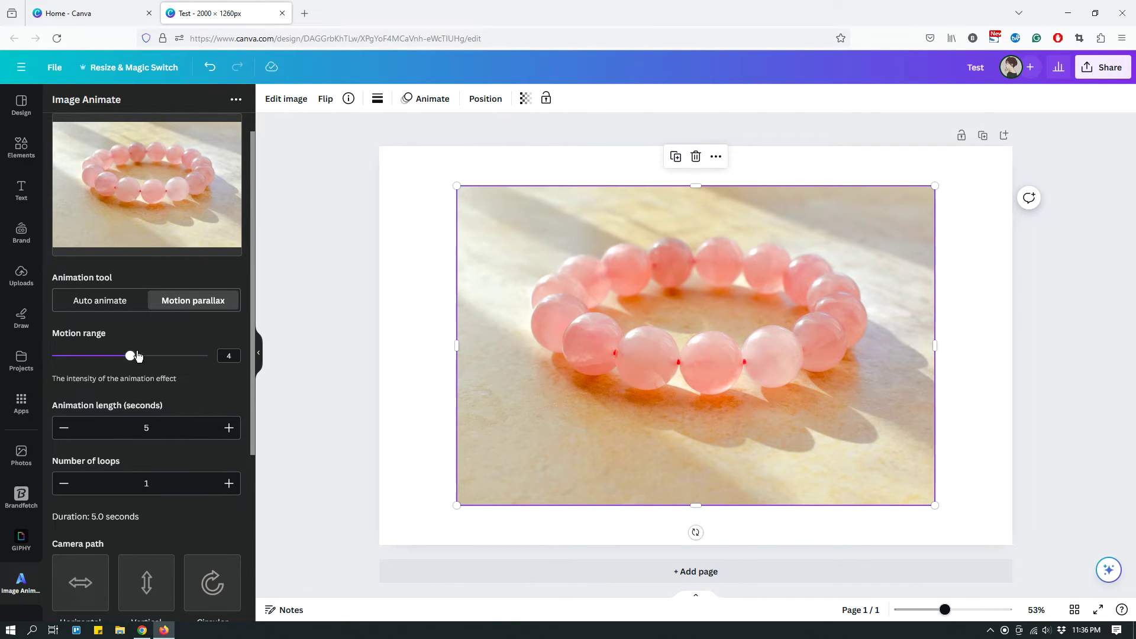
pyautogui.click(229, 353)
pyautogui.scroll(-5, 216, 468)
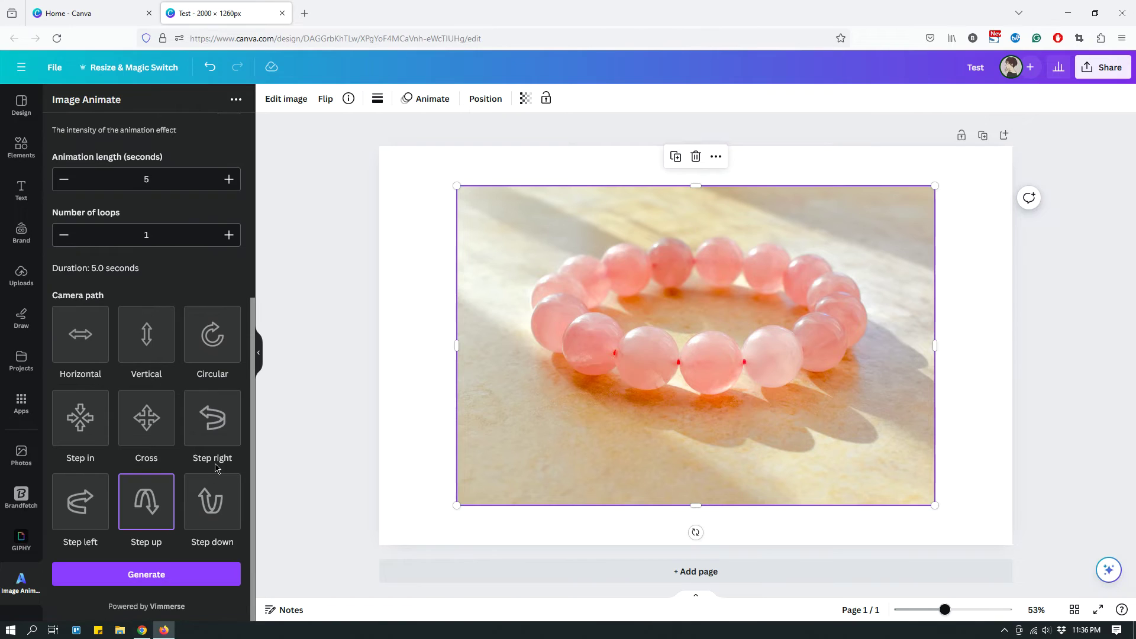
pyautogui.scroll(3, 214, 414)
pyautogui.scroll(-3, 213, 421)
# Step: Generate the motion parallax bracelet video in Image Animate and wait for its preview
pyautogui.click(147, 576)
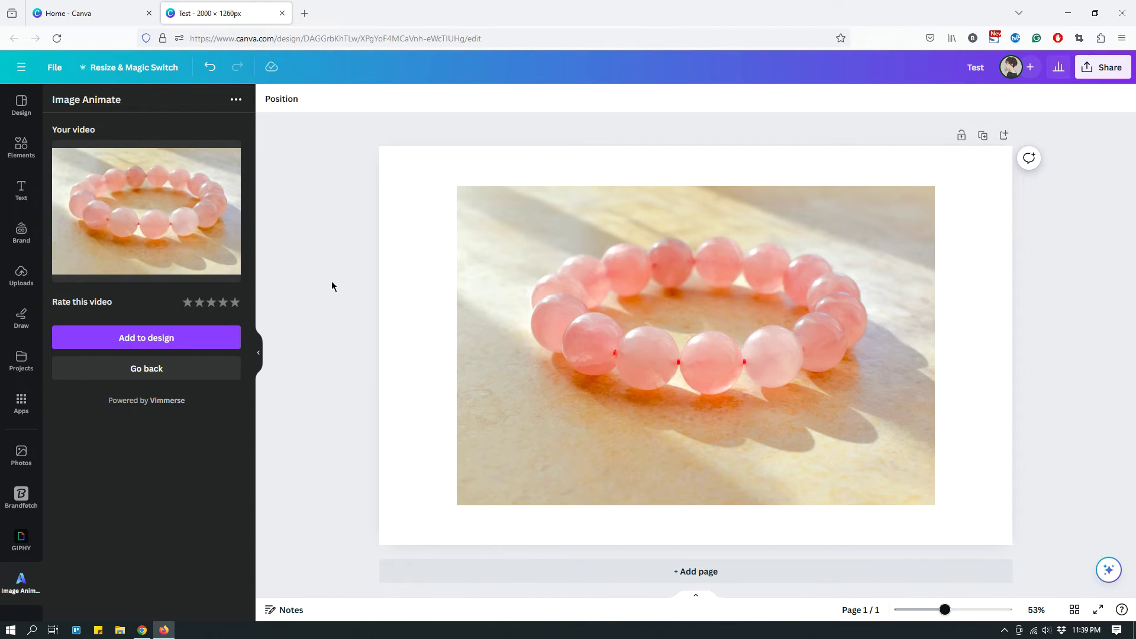
# Step: Delete the still bracelet photo and add the generated bracelet video to the page
pyautogui.click(614, 305)
pyautogui.press('Delete')
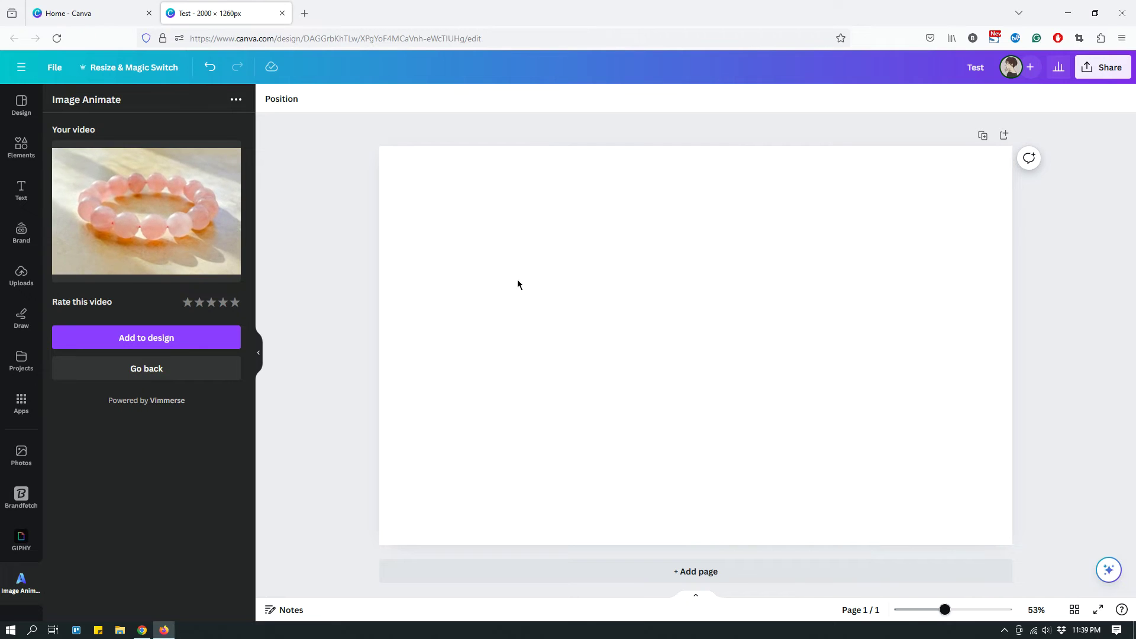
pyautogui.moveTo(146, 212)
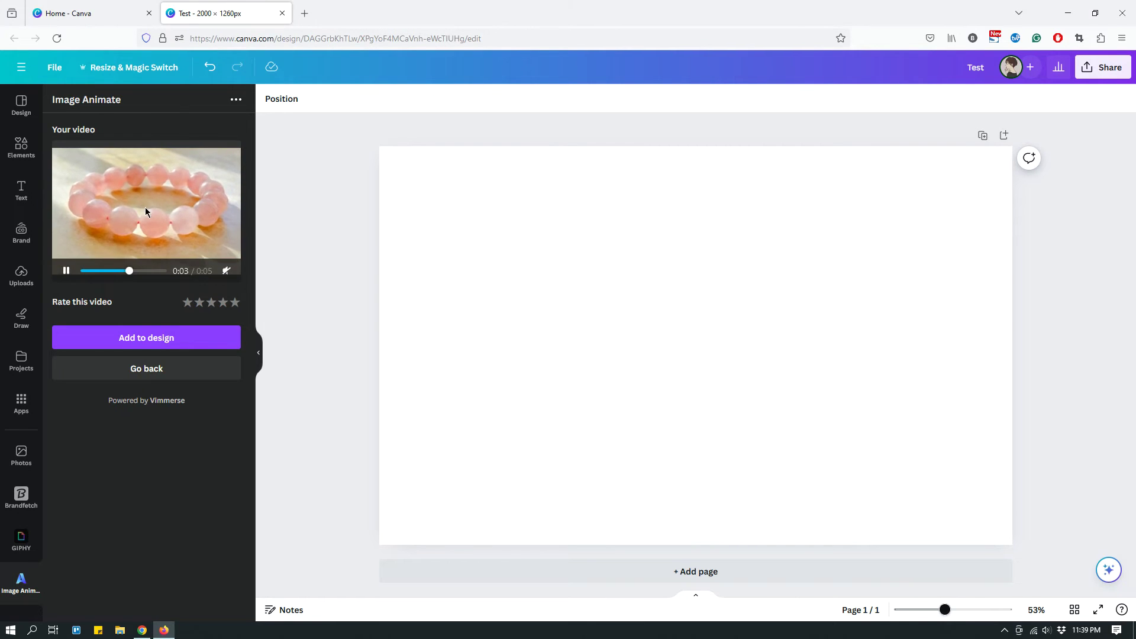
pyautogui.click(148, 341)
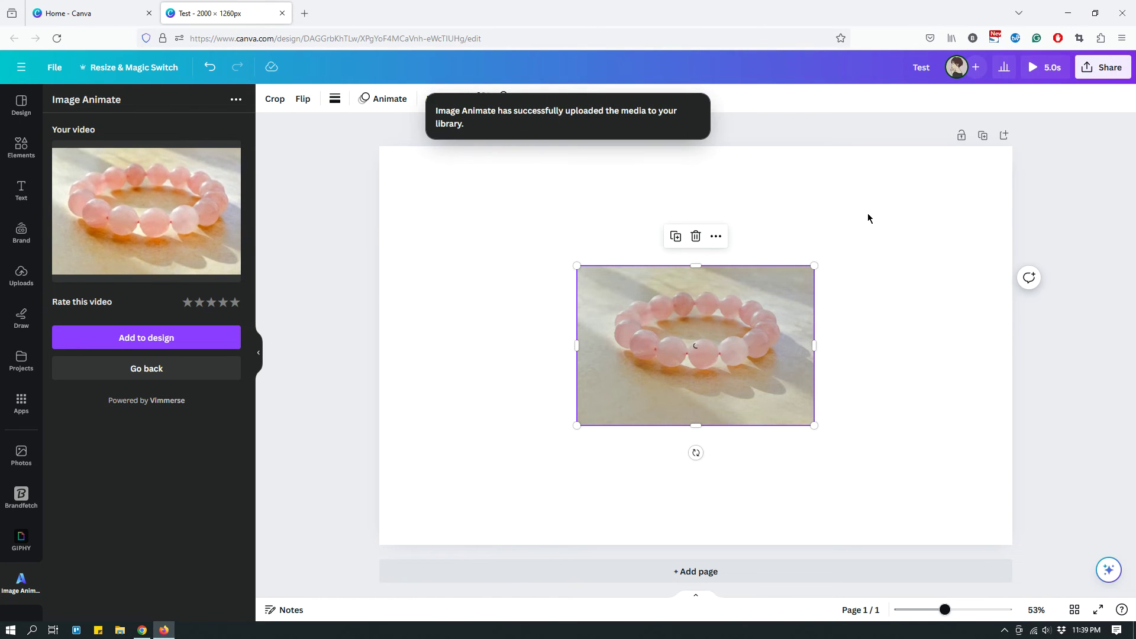
# Step: Drag the video's corners outward until it fills most of the canvas
pyautogui.click(895, 248)
pyautogui.click(609, 274)
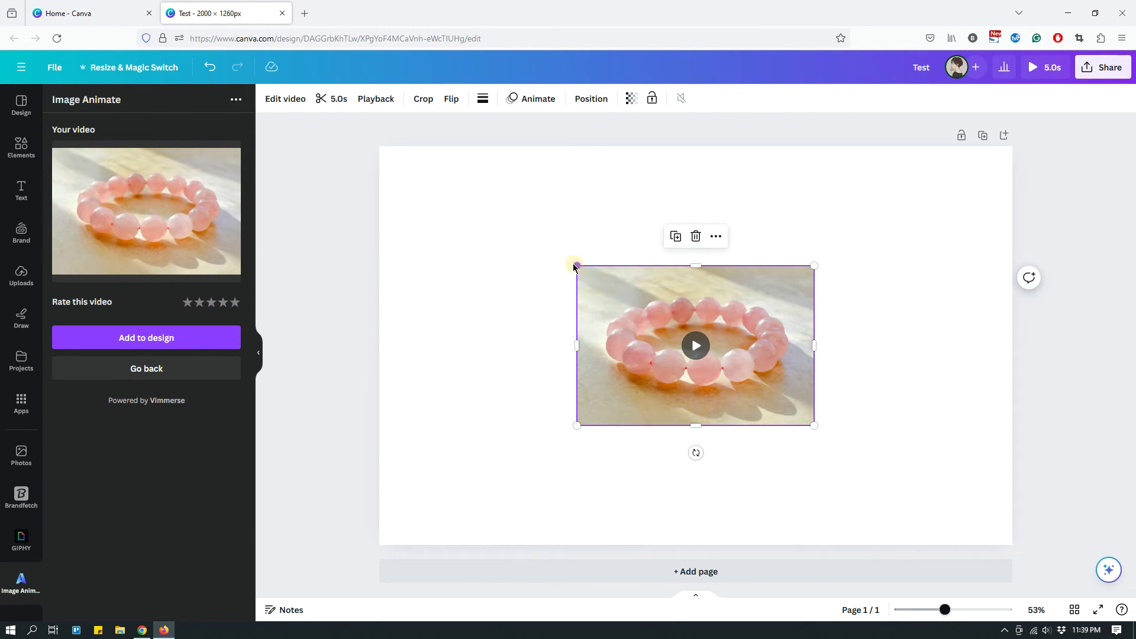
pyautogui.moveTo(577, 265); pyautogui.dragTo(465, 207)
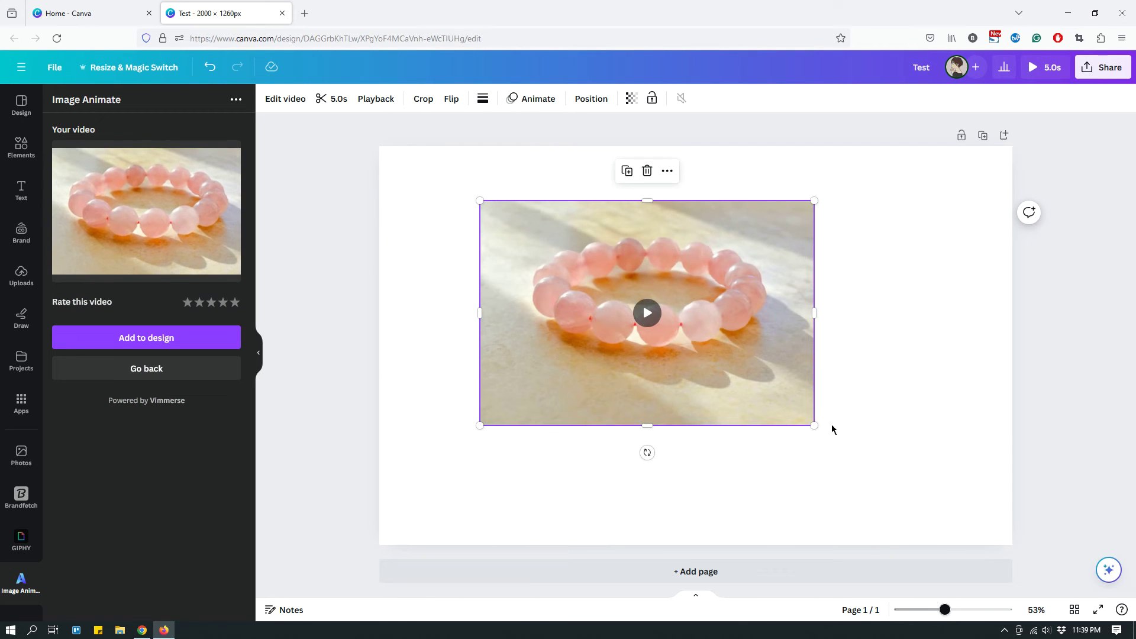
pyautogui.moveTo(816, 426); pyautogui.dragTo(933, 505)
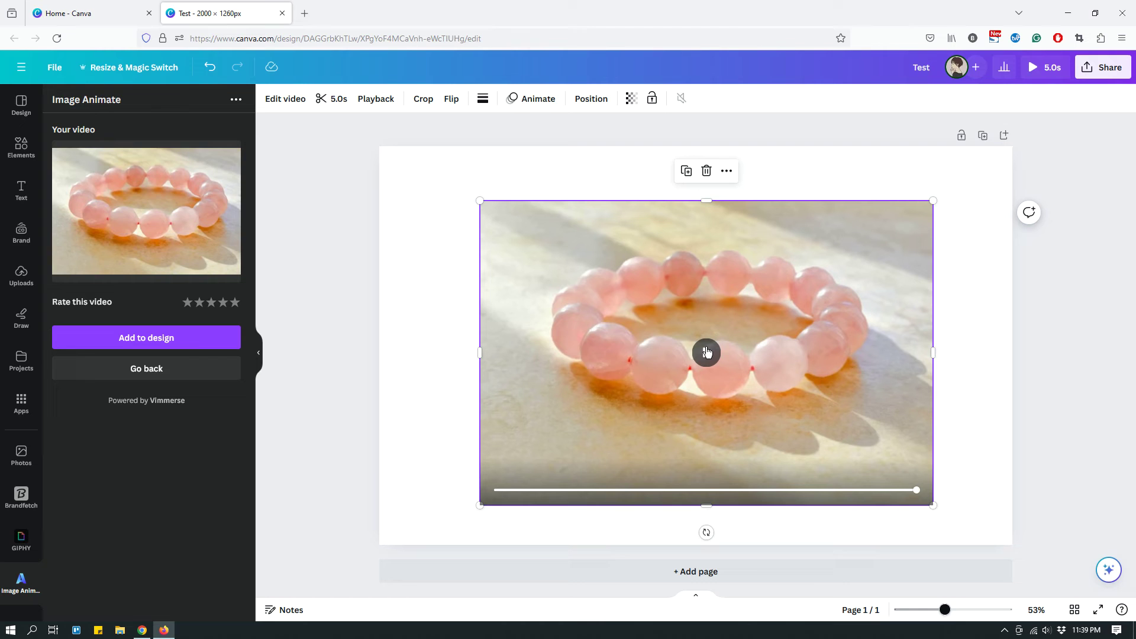
pyautogui.click(706, 354)
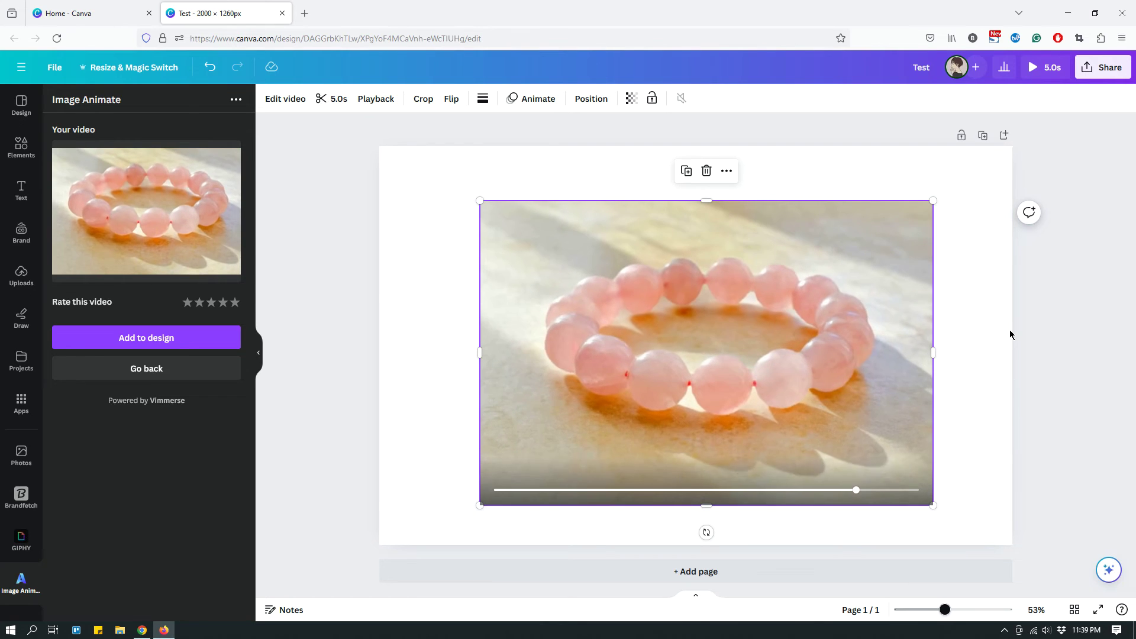
pyautogui.click(707, 352)
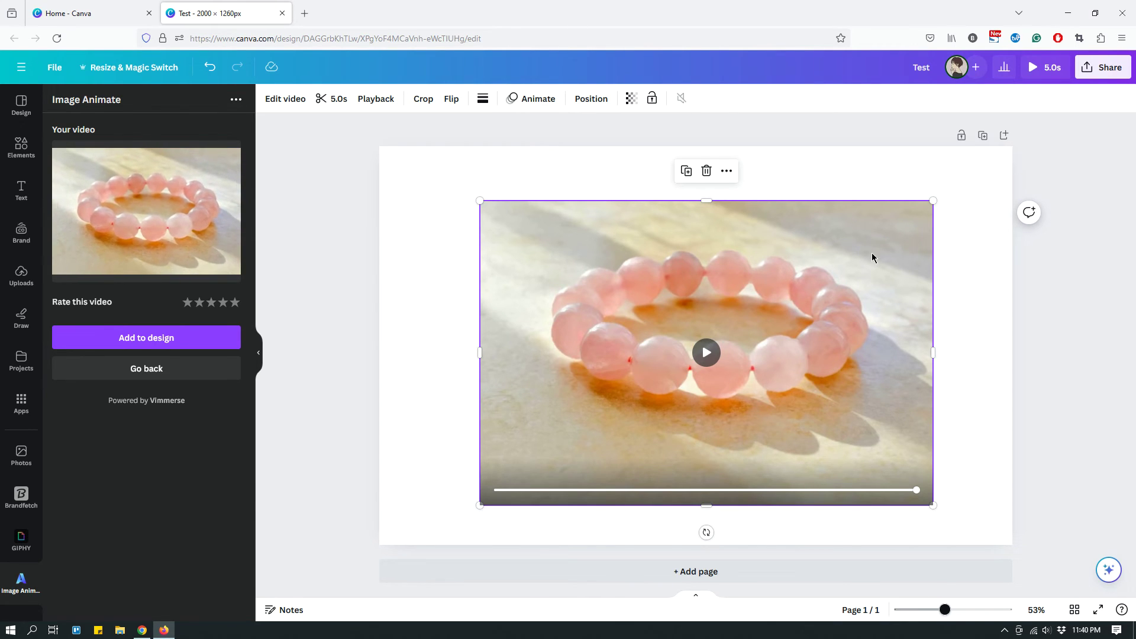
# Step: Delete the bracelet video and add the smiling woman-with-mug photo from Recently used
pyautogui.press('Delete')
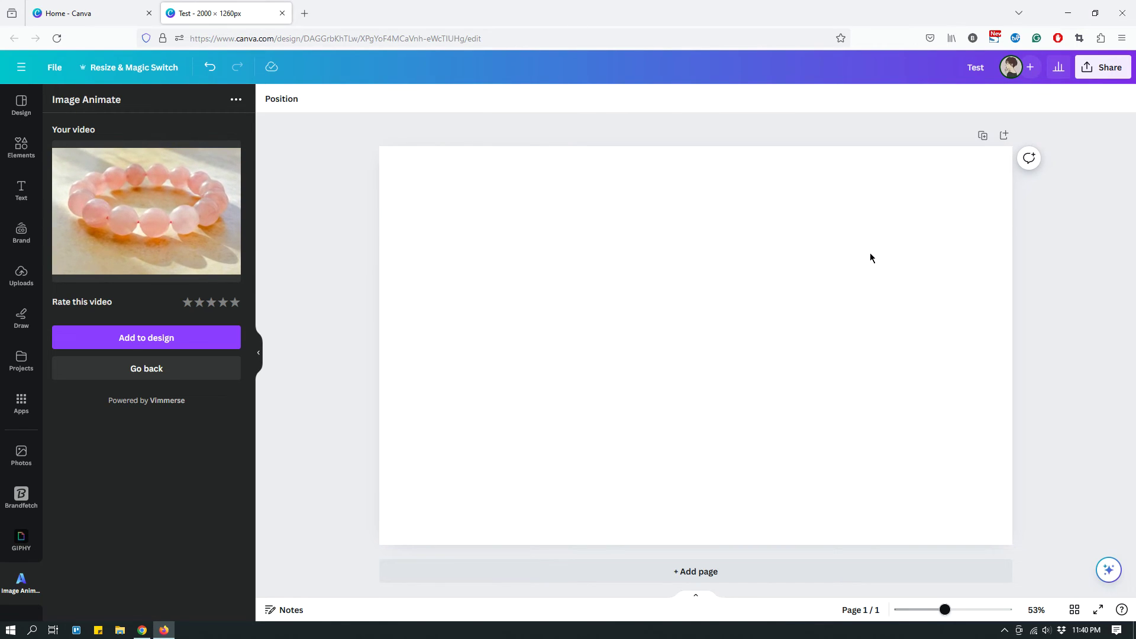
pyautogui.click(24, 458)
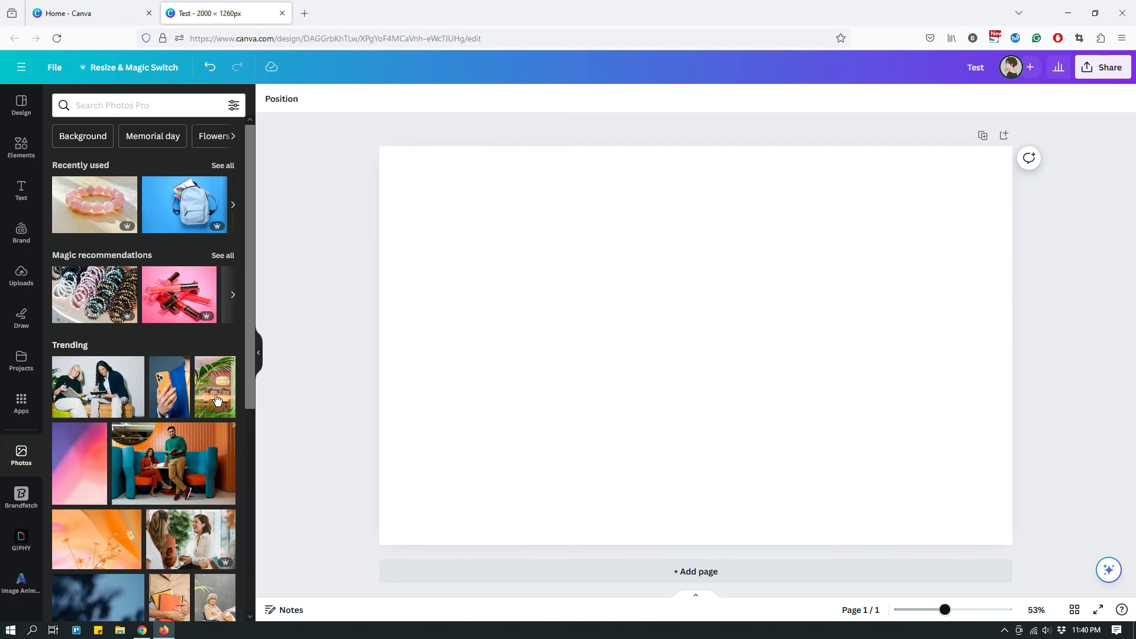
pyautogui.click(223, 168)
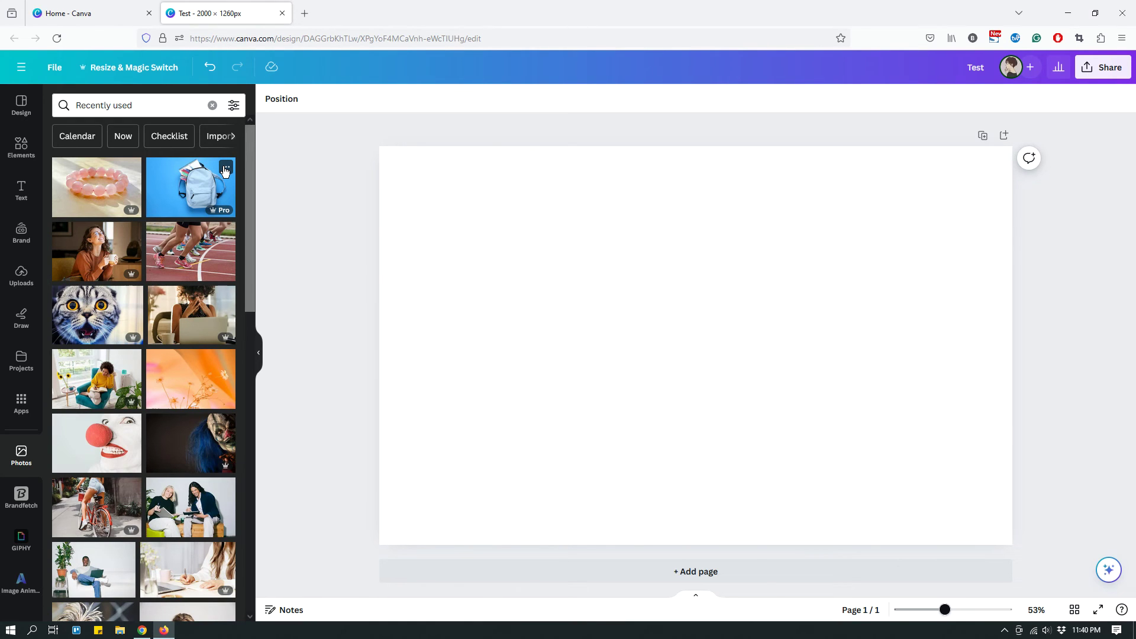
pyautogui.click(101, 252)
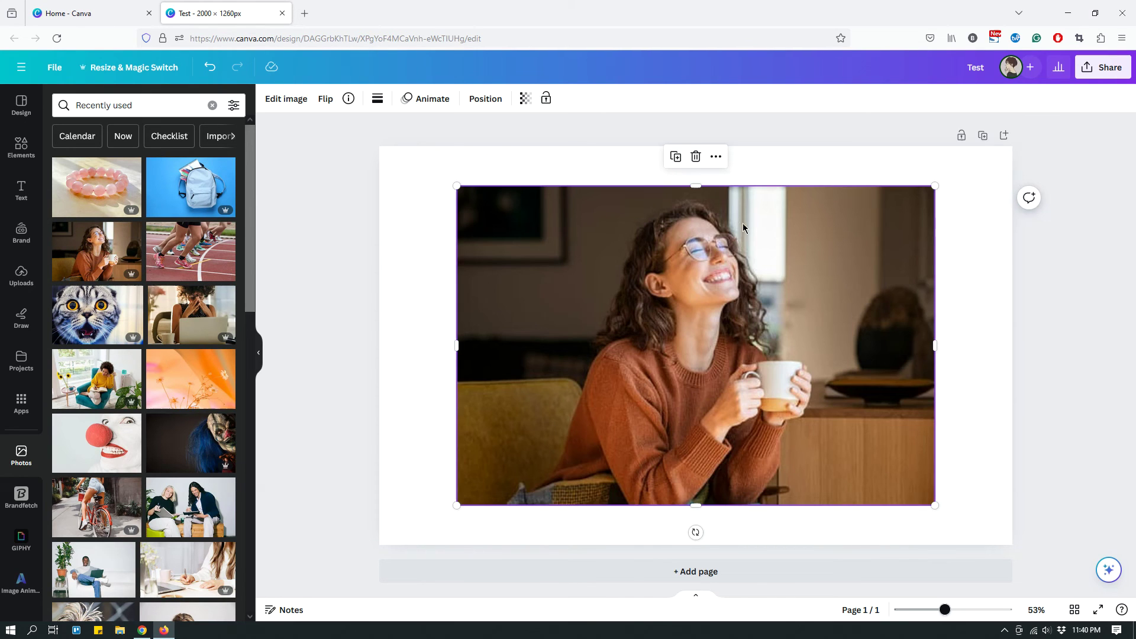
pyautogui.click(974, 258)
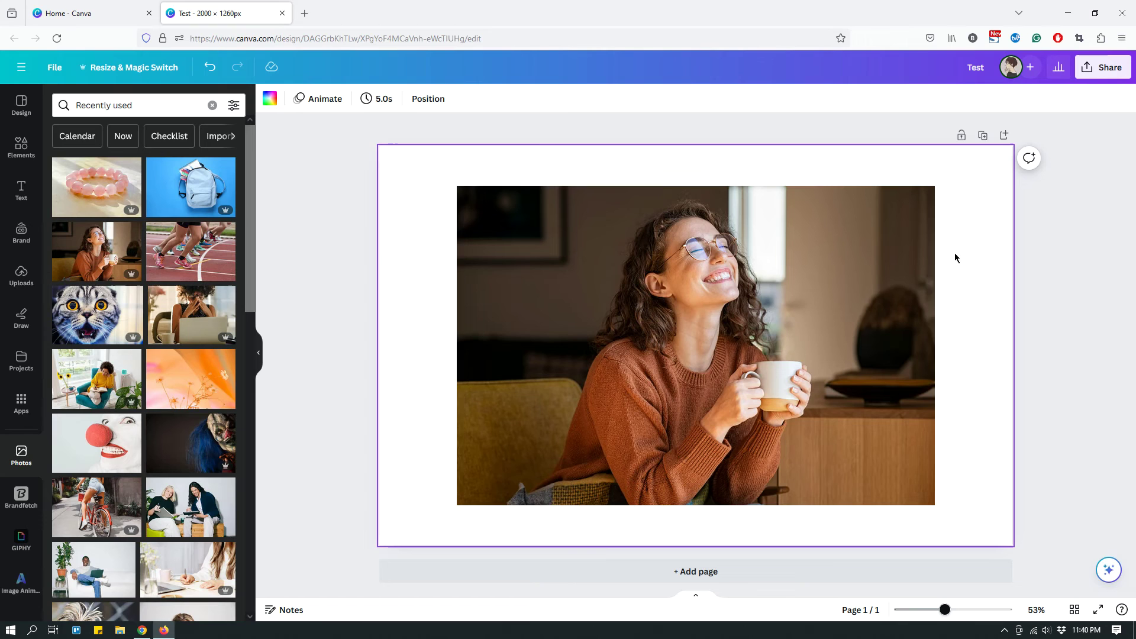
# Step: Generate an Auto animate video of the woman's photo with Image Animate
pyautogui.click(764, 346)
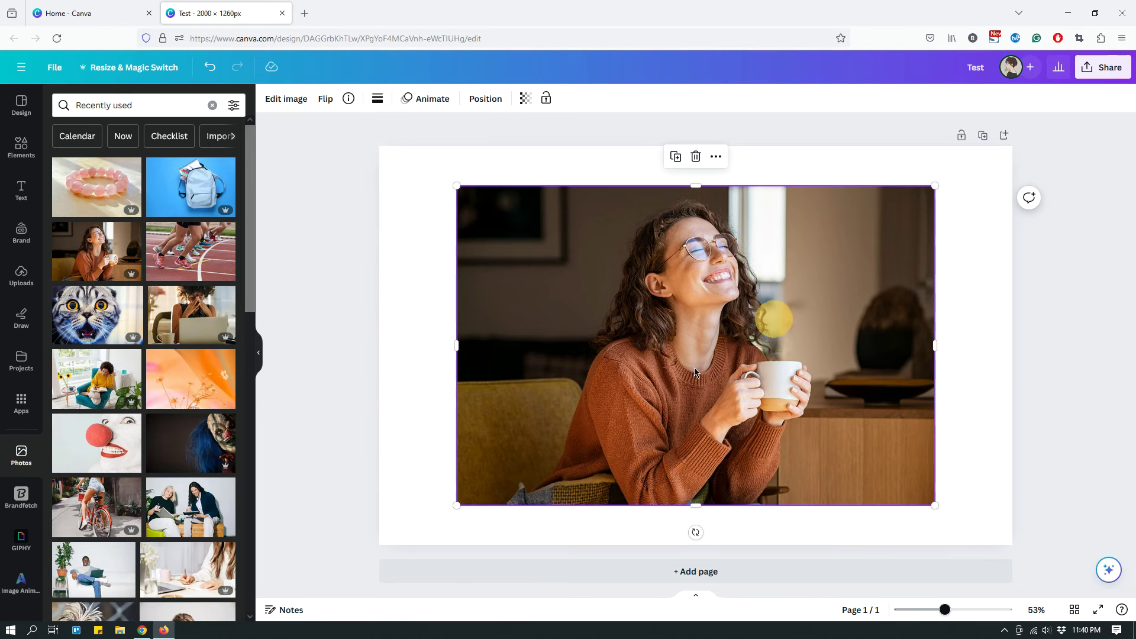
pyautogui.click(20, 591)
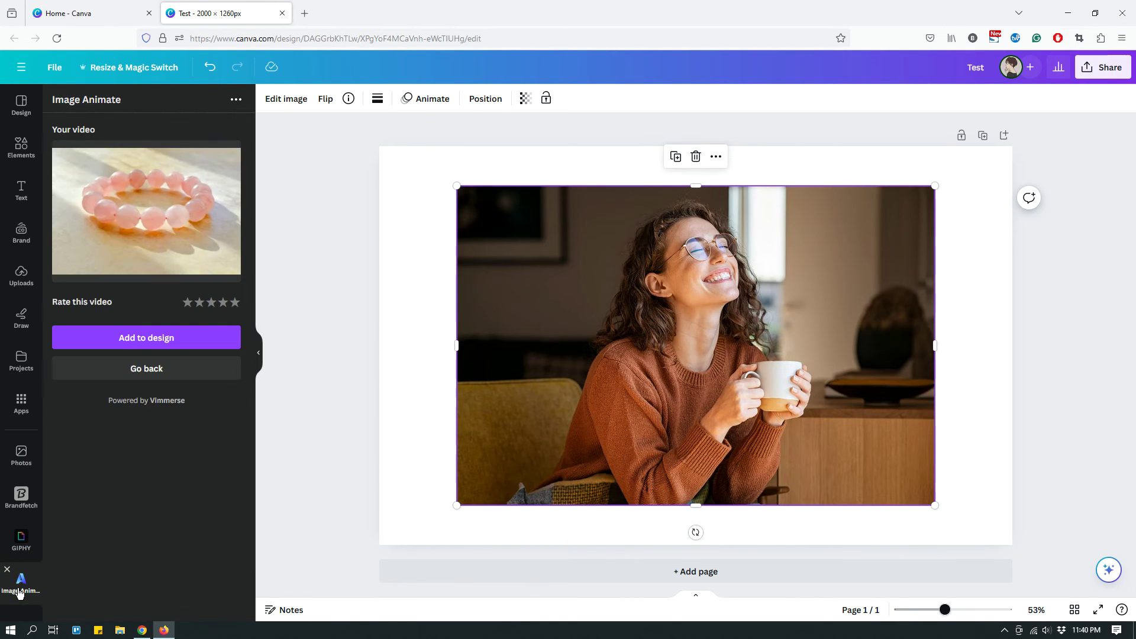
pyautogui.click(151, 370)
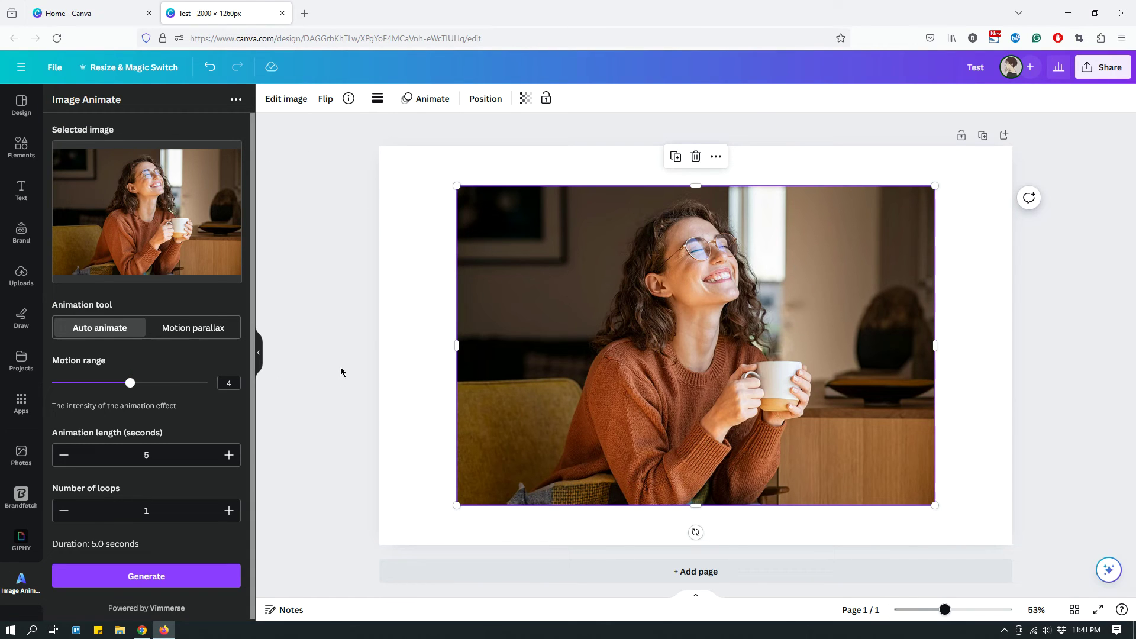
pyautogui.scroll(-1, 159, 380)
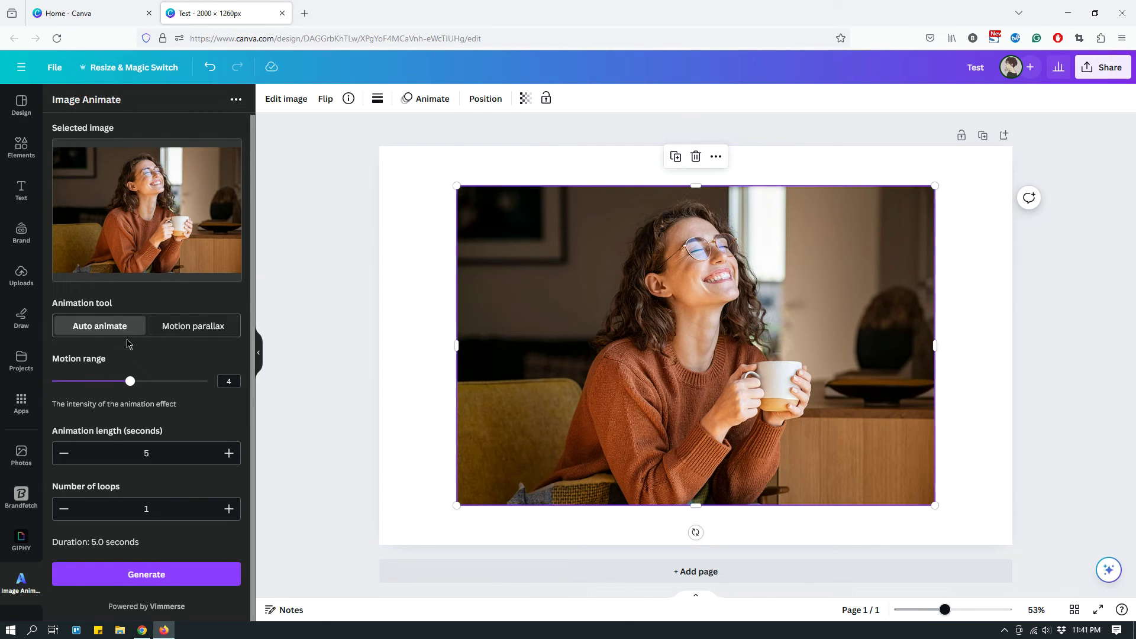
pyautogui.click(147, 583)
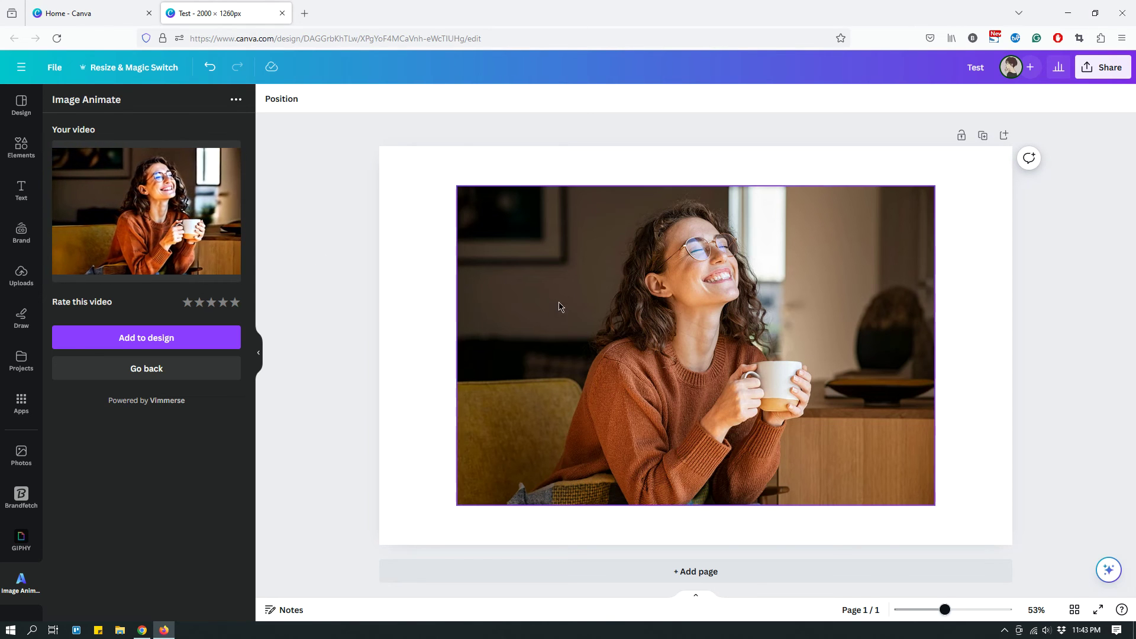
# Step: Delete the woman's still photo and add her animated video to the design
pyautogui.click(587, 277)
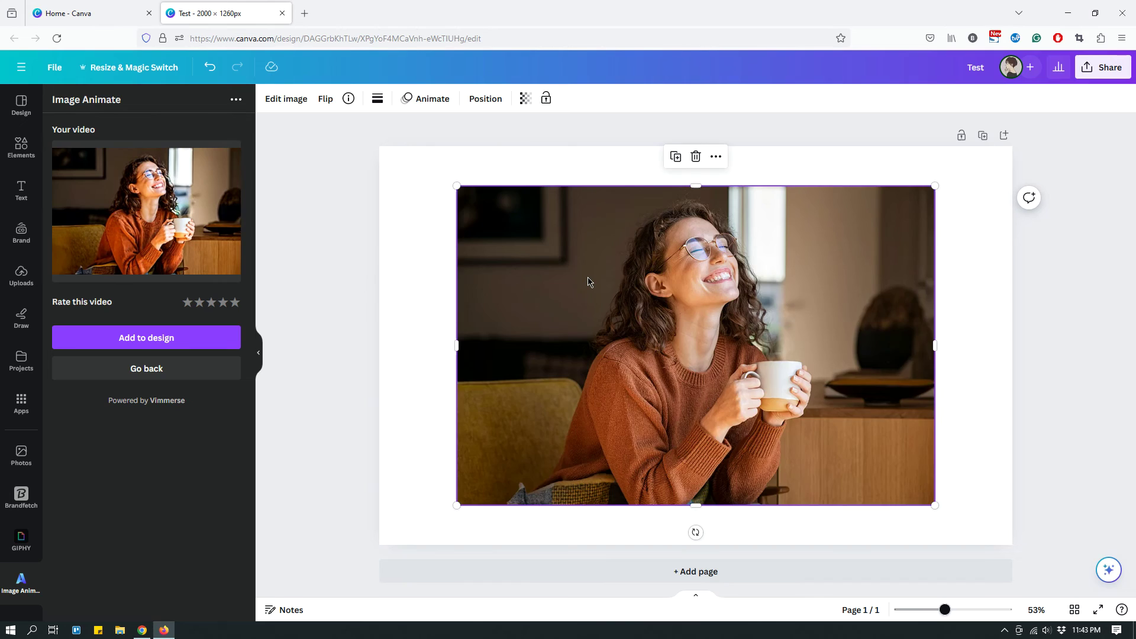
pyautogui.press('Delete')
pyautogui.moveTo(196, 213)
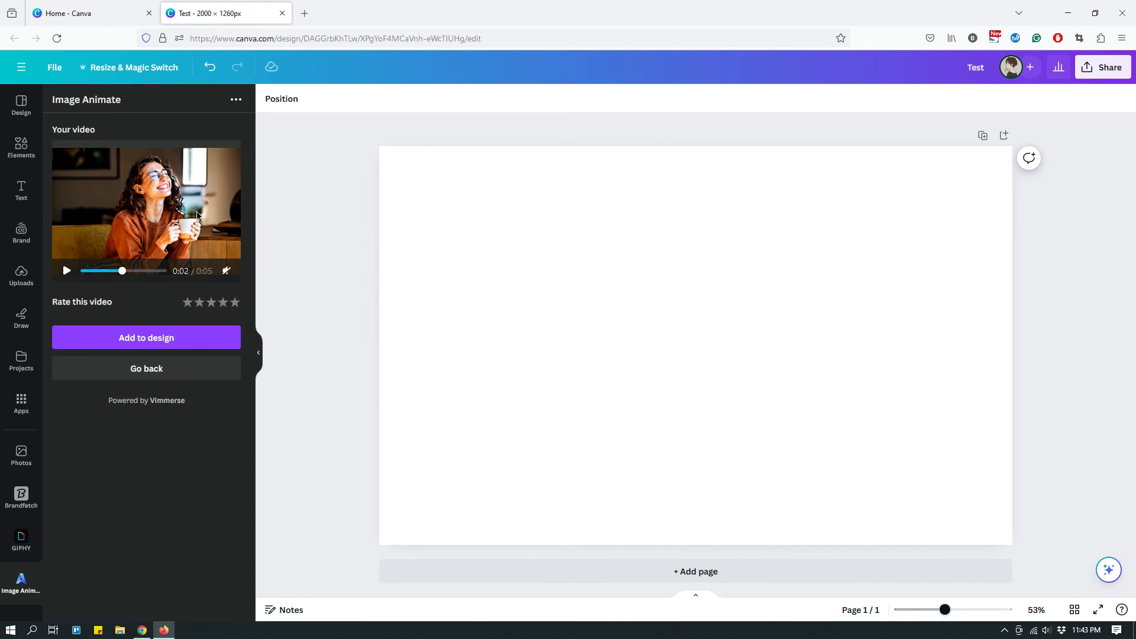
pyautogui.click(215, 343)
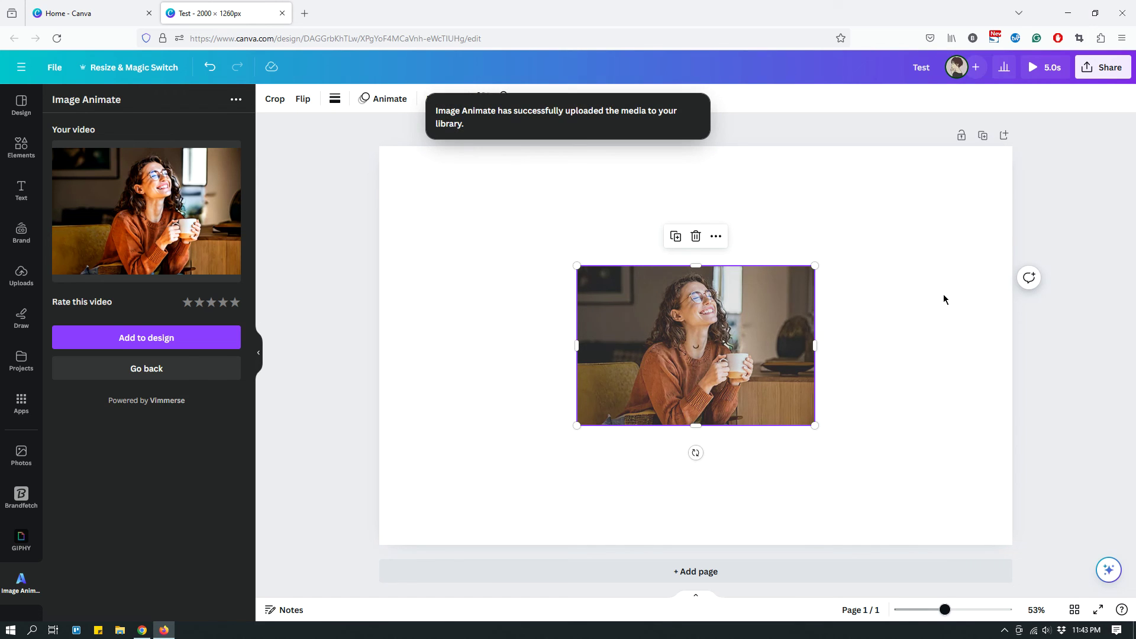
# Step: Stretch the woman's video to fill most of the page, zoom to 68% and play it
pyautogui.moveTo(577, 266); pyautogui.dragTo(418, 203)
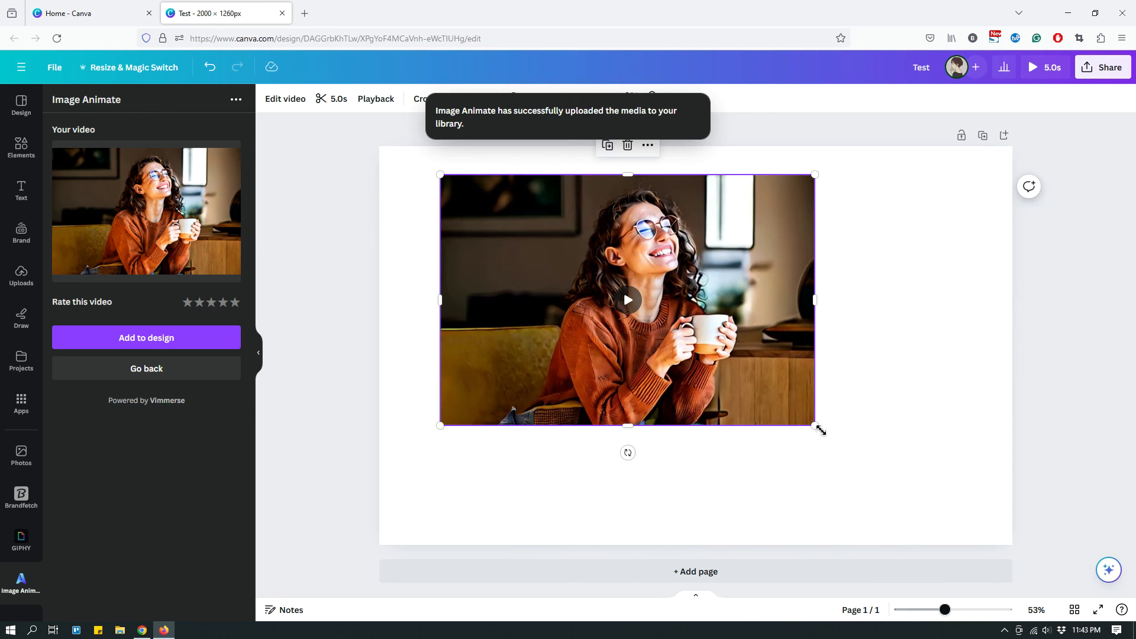
pyautogui.moveTo(815, 425); pyautogui.dragTo(955, 521)
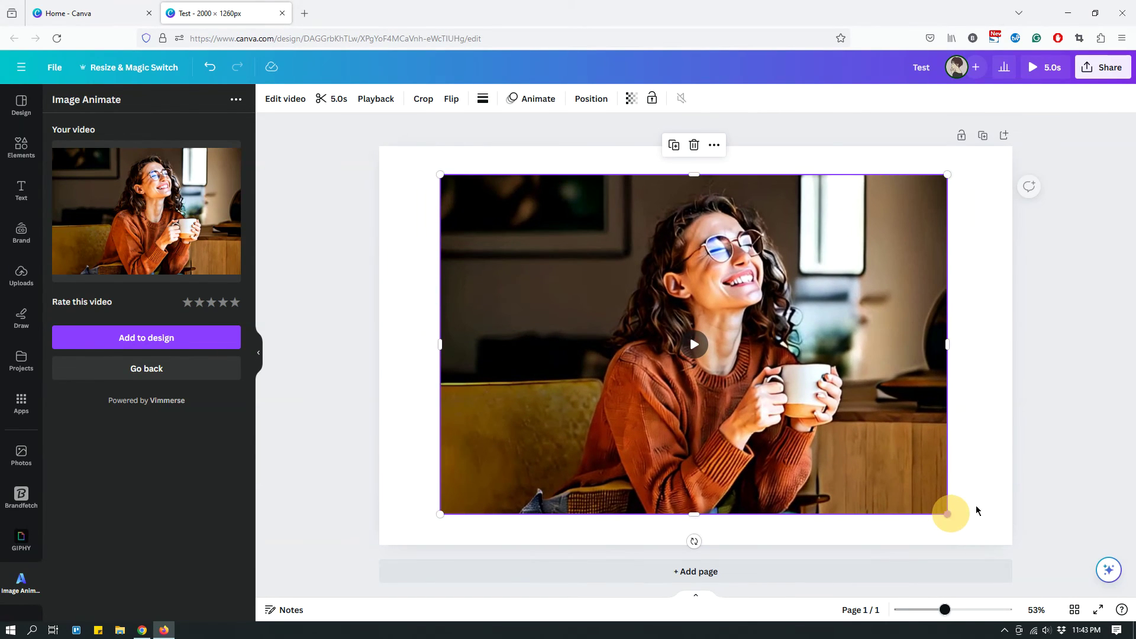
pyautogui.click(986, 498)
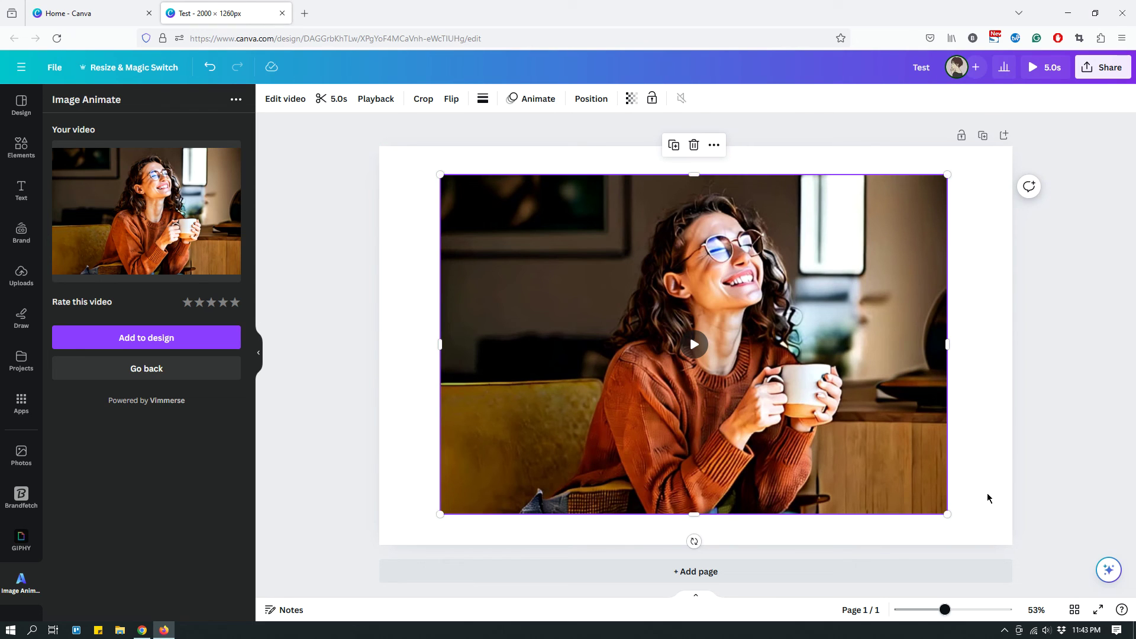
pyautogui.click(1038, 444)
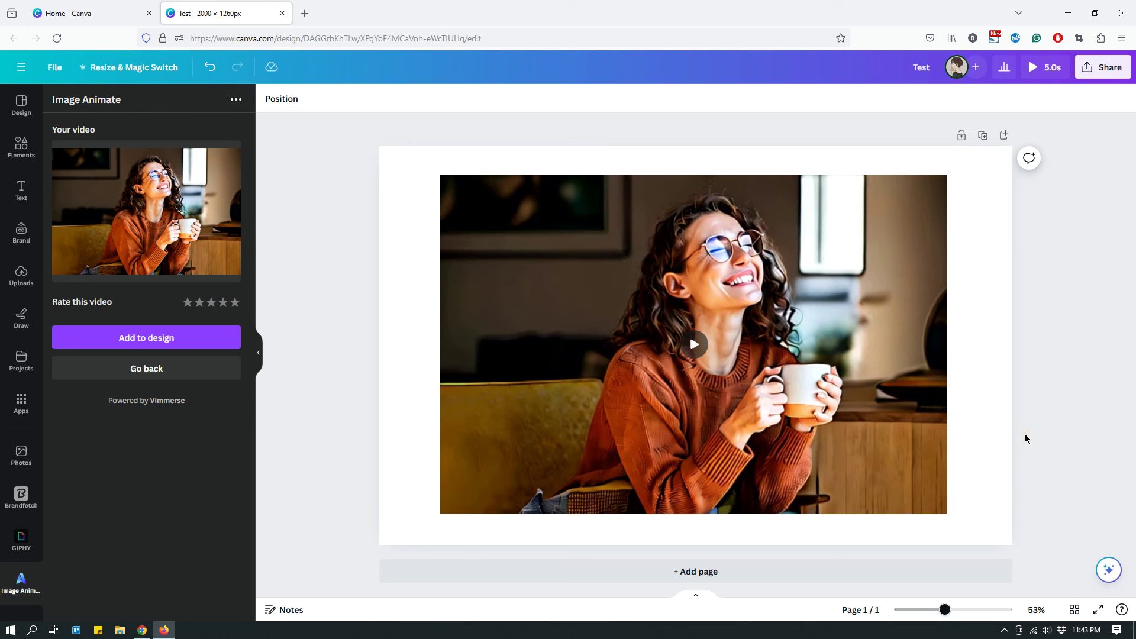
pyautogui.moveTo(946, 609); pyautogui.dragTo(953, 617)
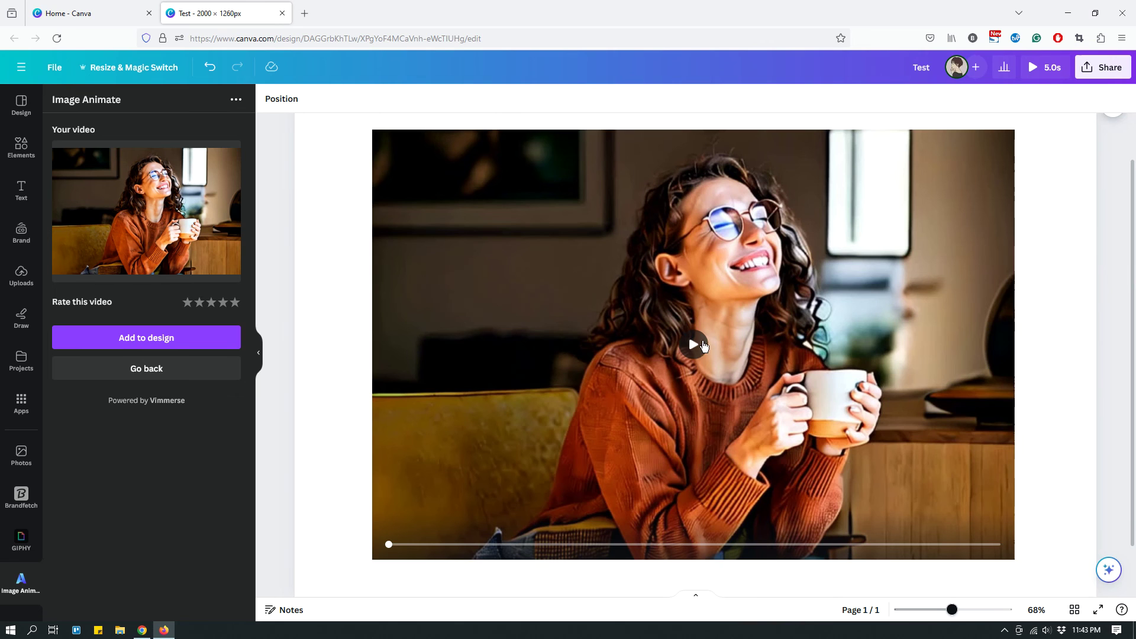
pyautogui.click(702, 346)
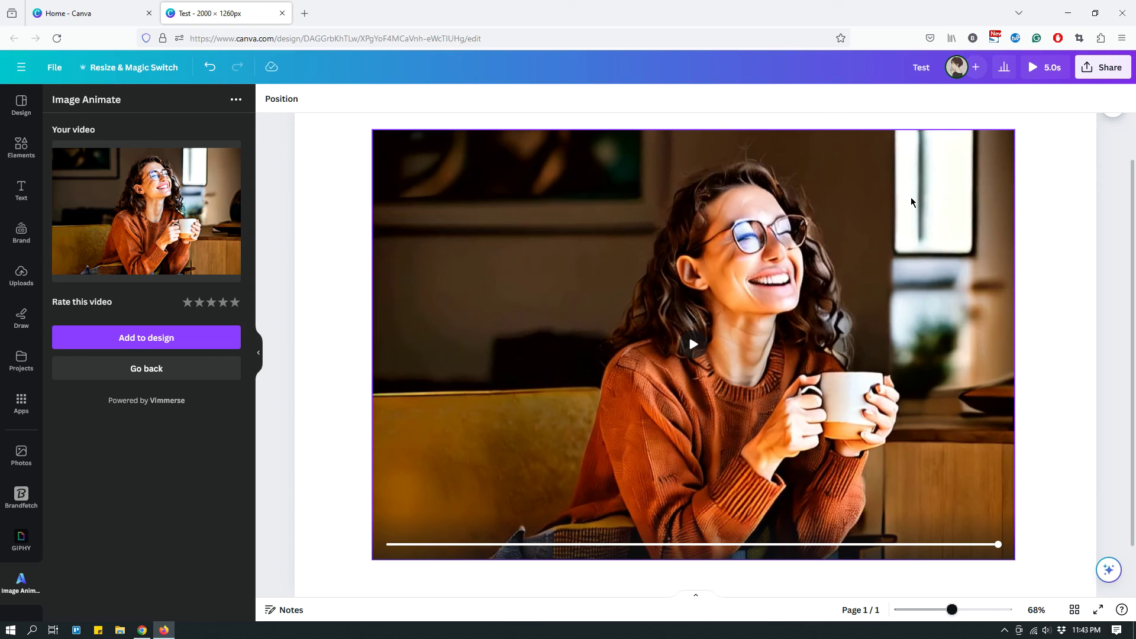
# Step: Swap the woman's animated video for the pink bracelet stock photo and reopen Image Animate
pyautogui.click(950, 172)
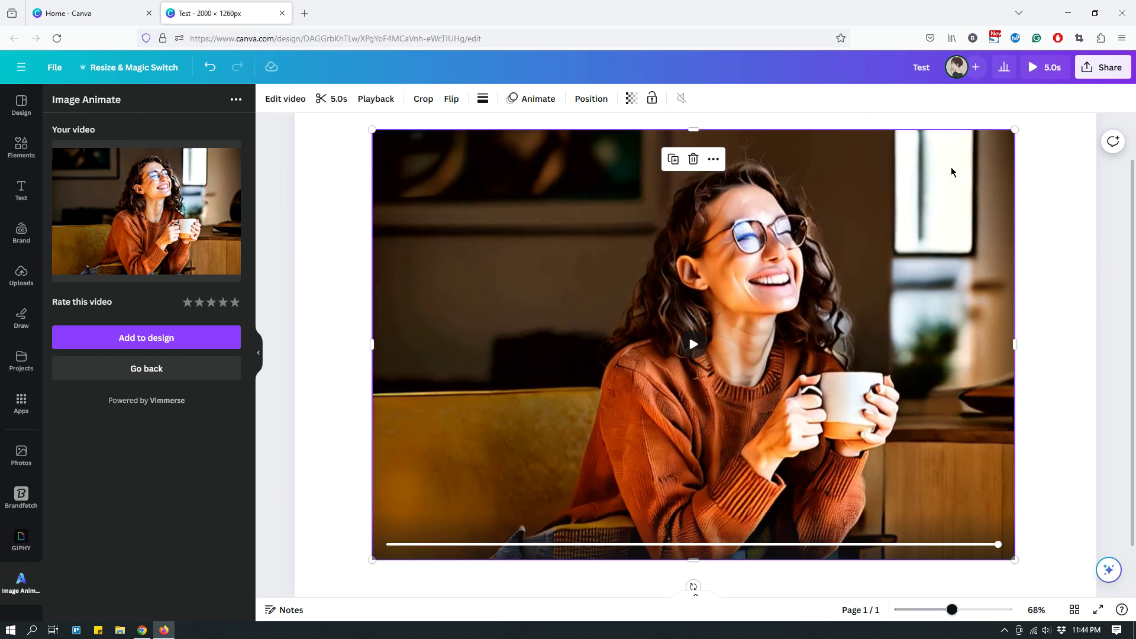
pyautogui.press('Delete')
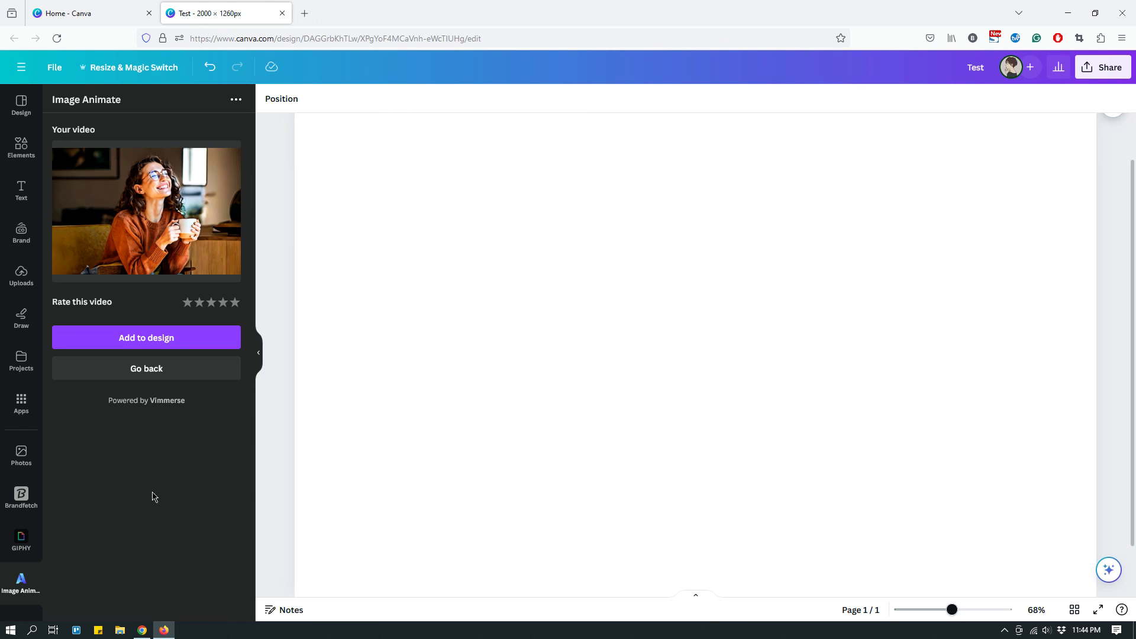
pyautogui.click(16, 463)
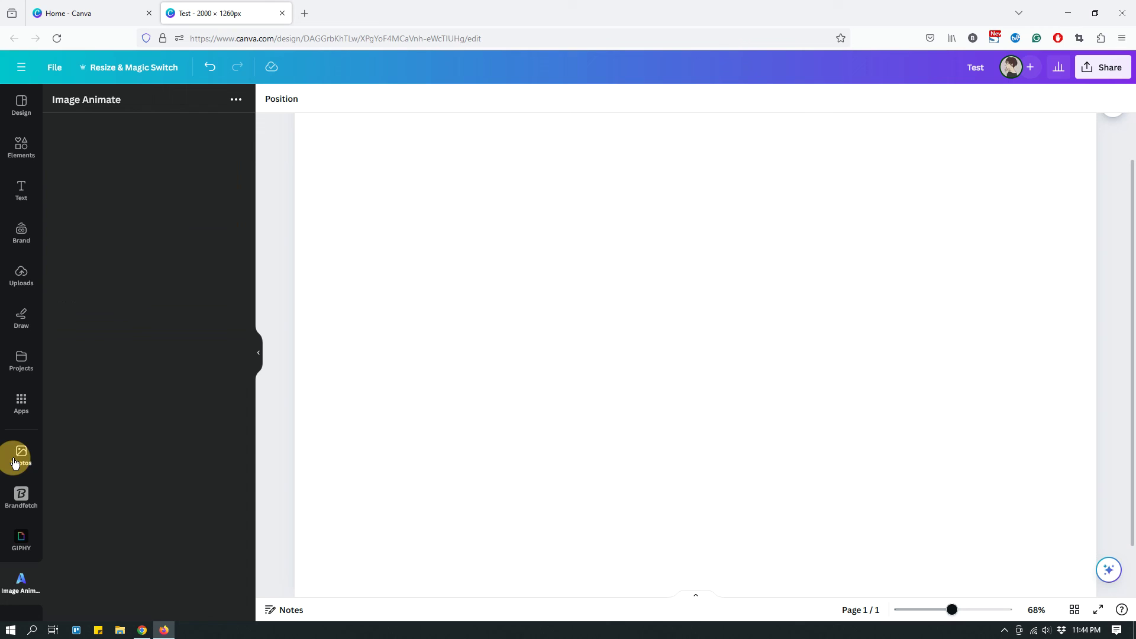
pyautogui.click(84, 174)
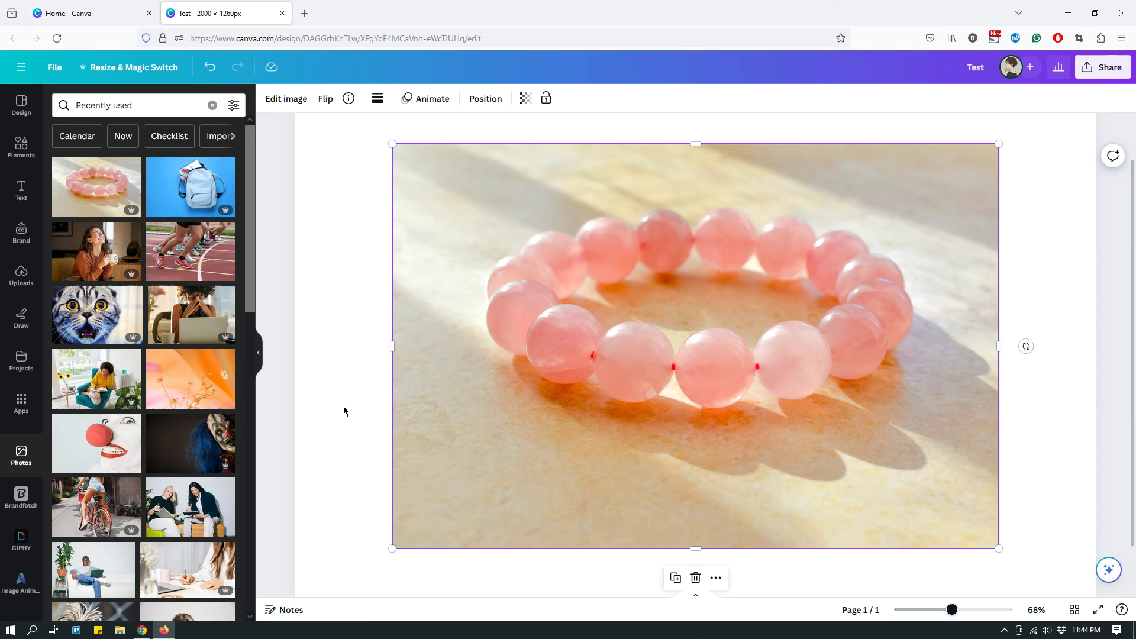
pyautogui.click(333, 421)
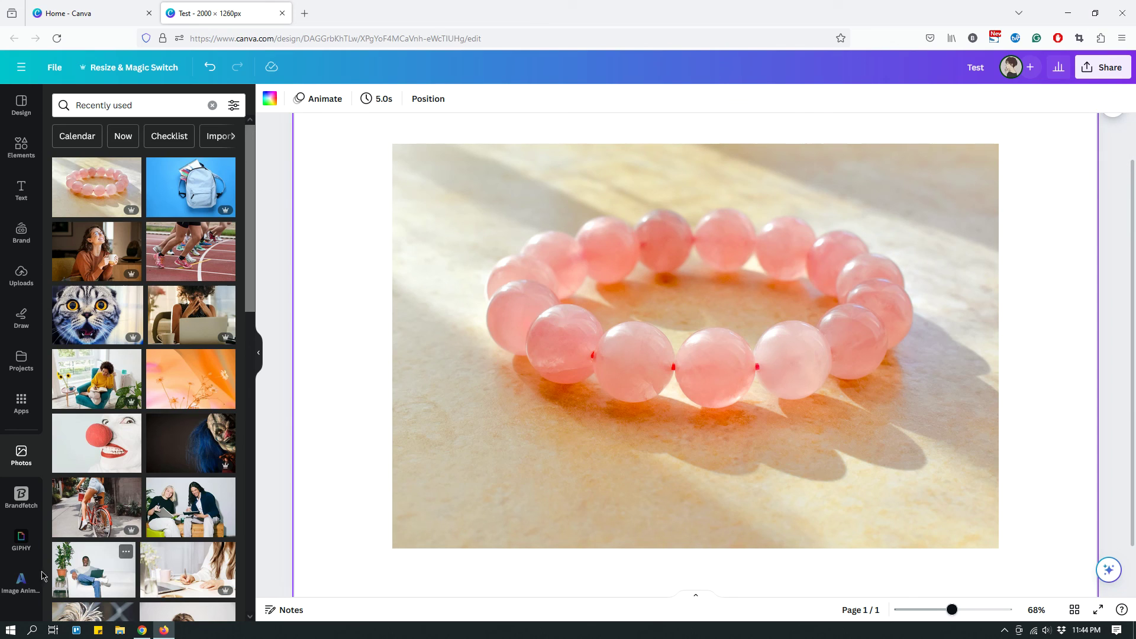
pyautogui.click(13, 585)
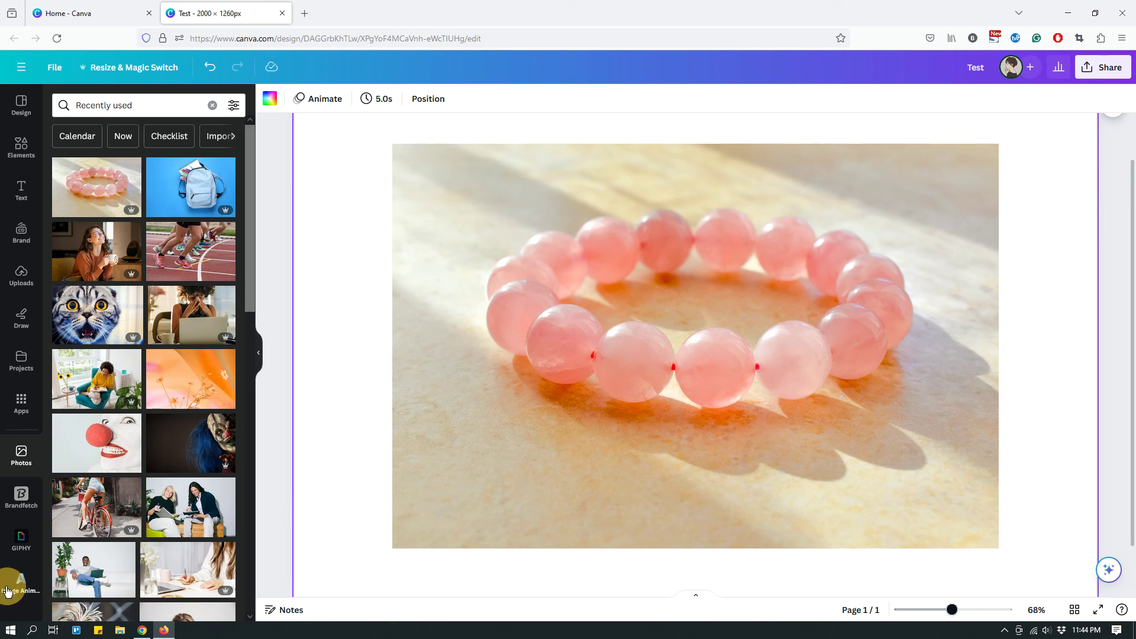